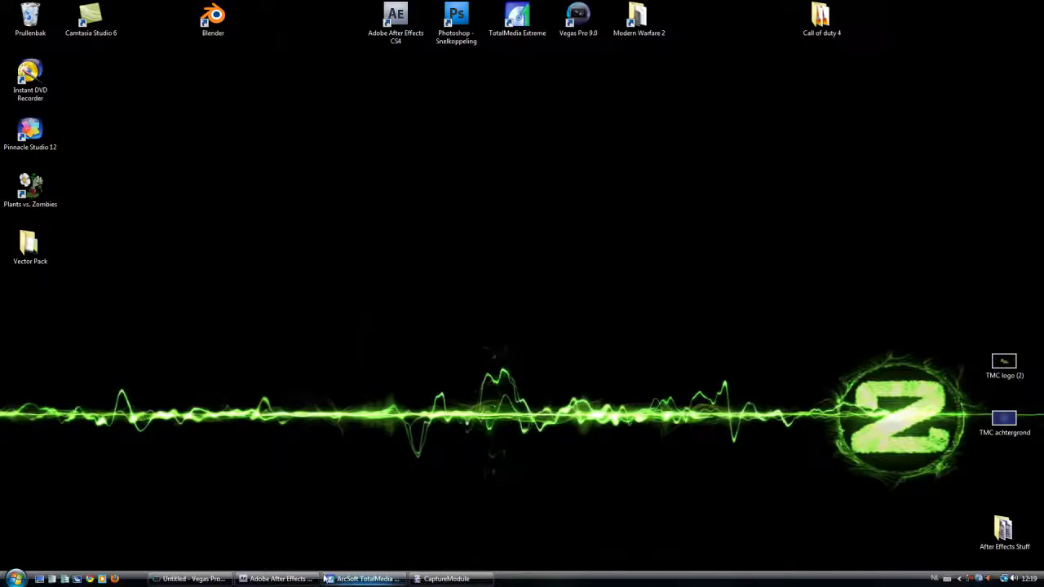
Restore TotalMedia Extreme, start the Video opnemen recording task, and close TotalMedia Extreme.
mouse_move(343, 577)
left_click(350, 579)
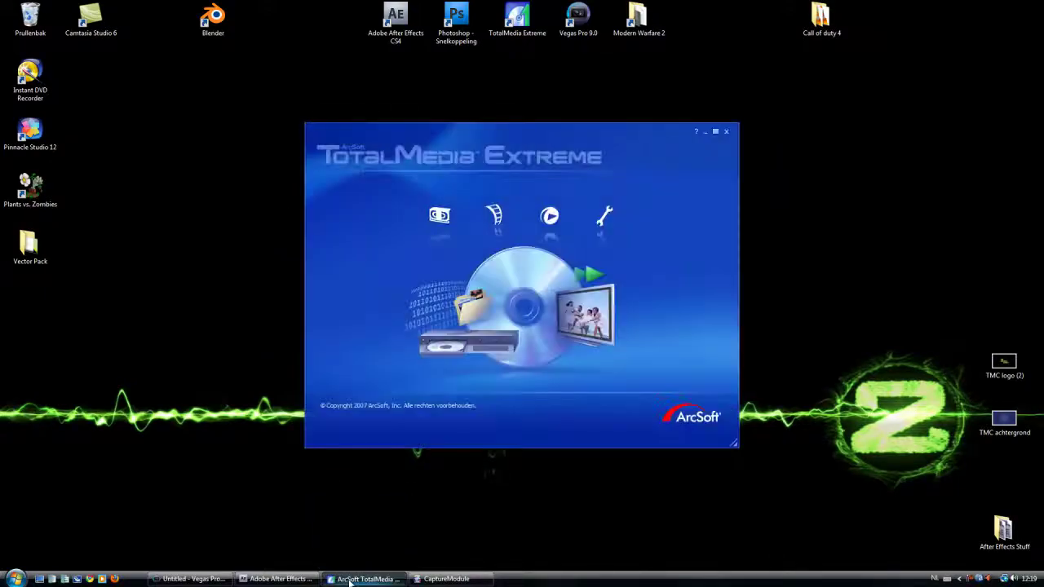
left_click(439, 216)
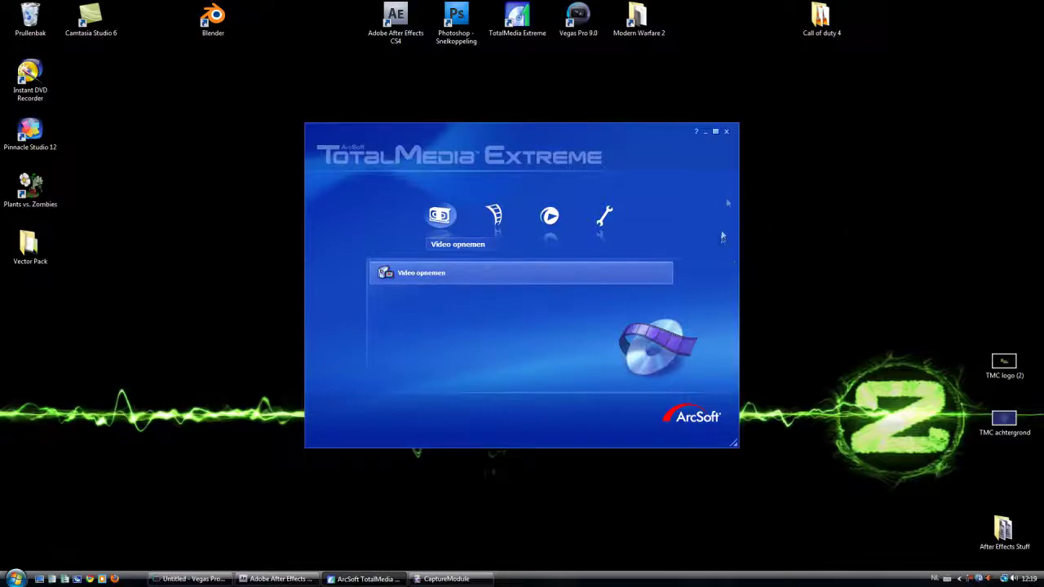
left_click(726, 132)
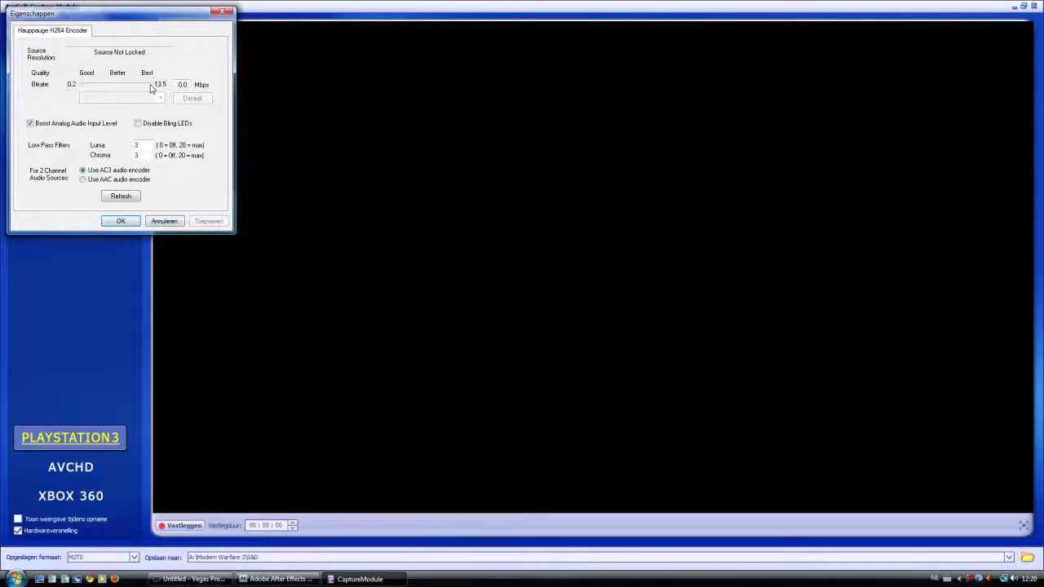
Accept the Hauppauge H264 Encoder properties, giving 1280 x 720 input with AC3 2-channel audio.
left_click(120, 220)
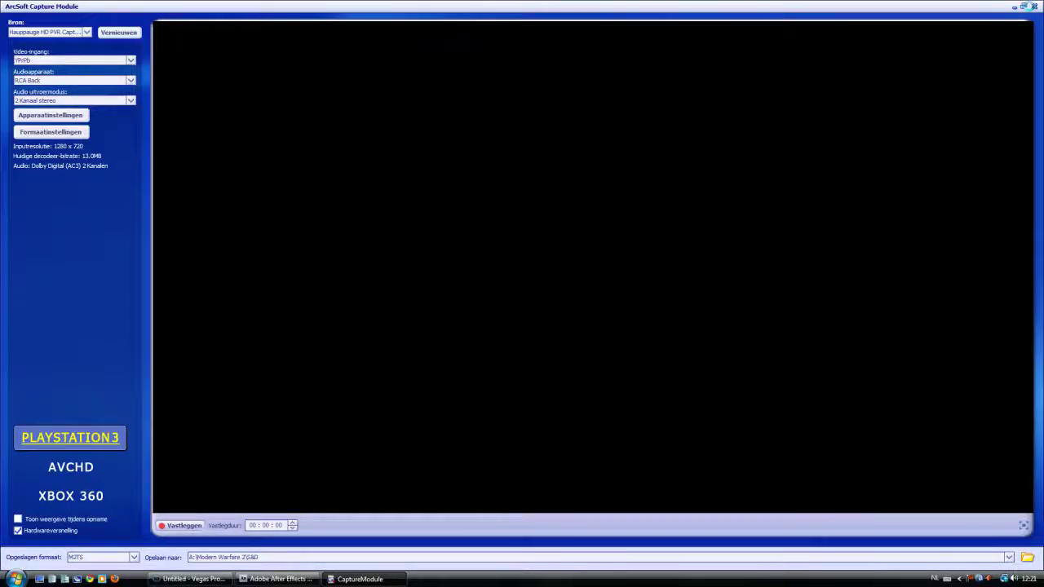
Close the ArcSoft Capture Module window.
left_click(1033, 7)
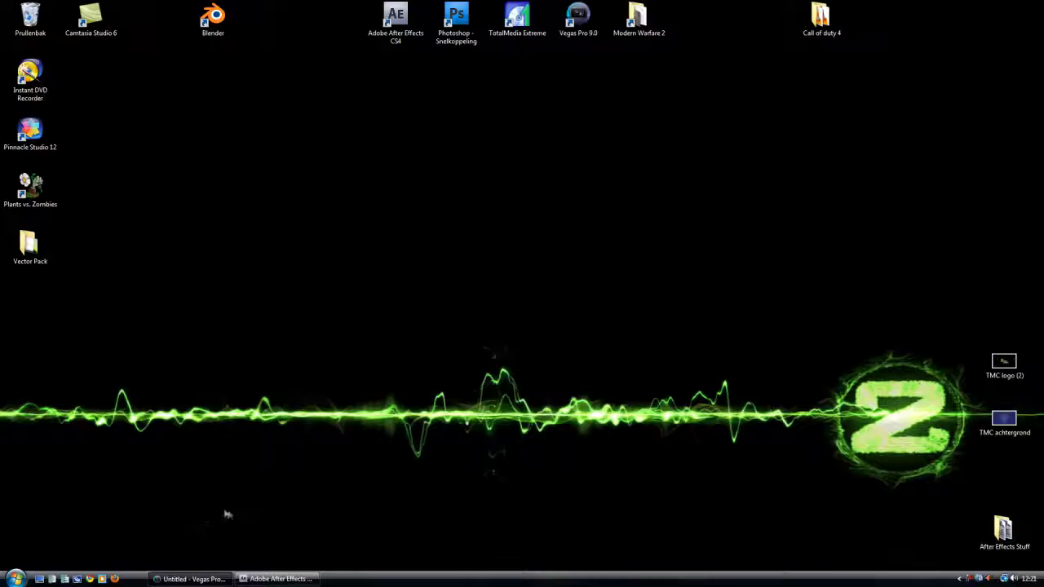
Bring After Effects forward and add crash noscope +2 kills.M2TS to the HD test timeline.
left_click(277, 578)
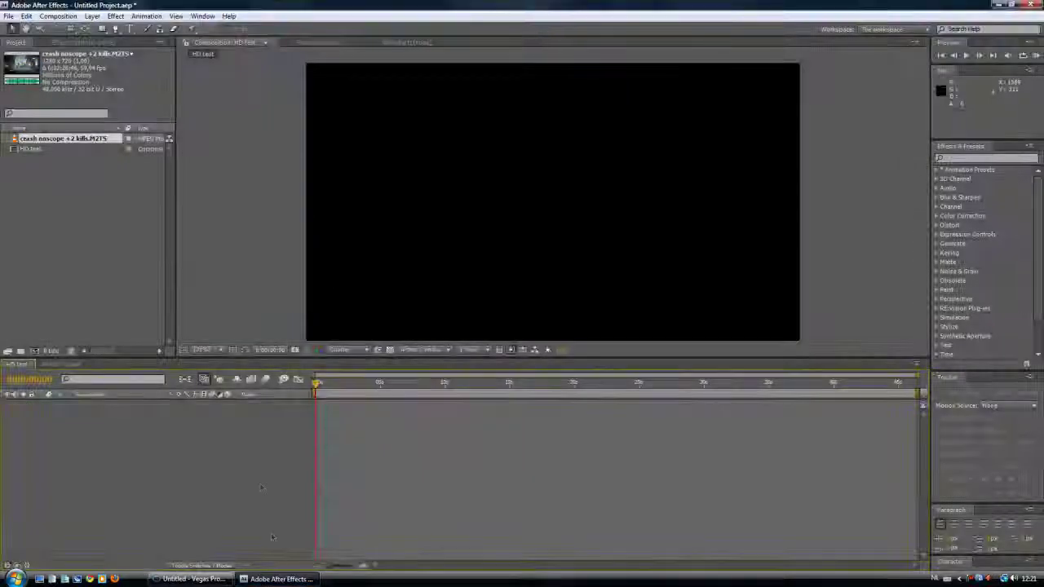
left_click(44, 139)
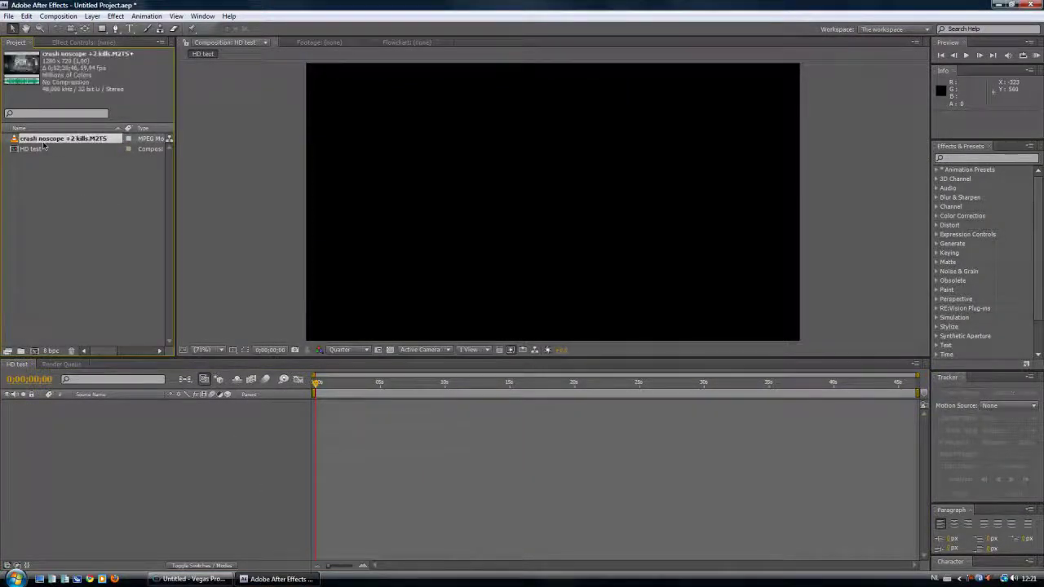
left_click_drag(45, 140, 77, 504)
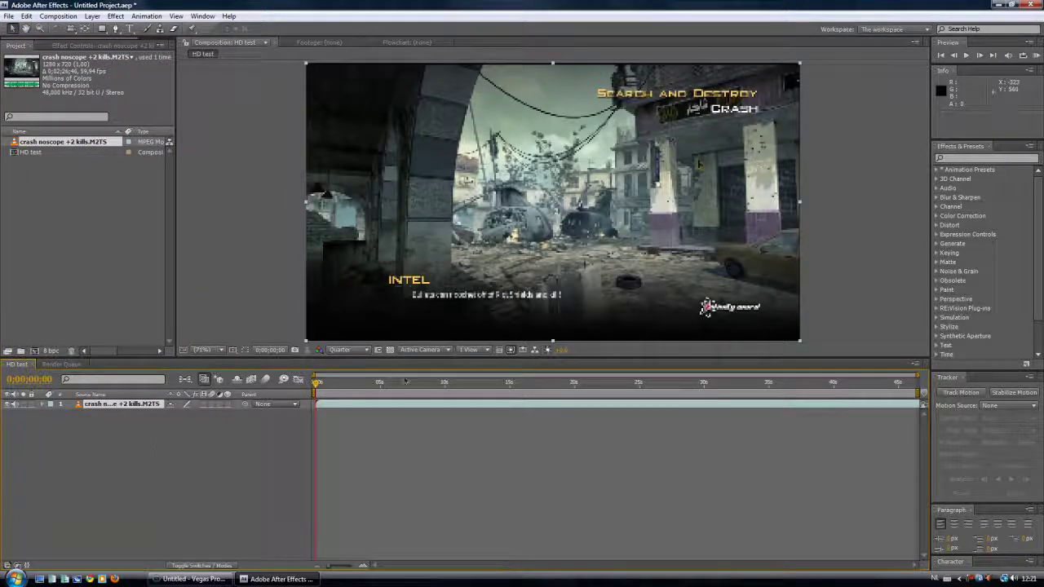
Keep the preview at Quarter resolution and scrub through the footage.
left_click(351, 353)
left_click(355, 406)
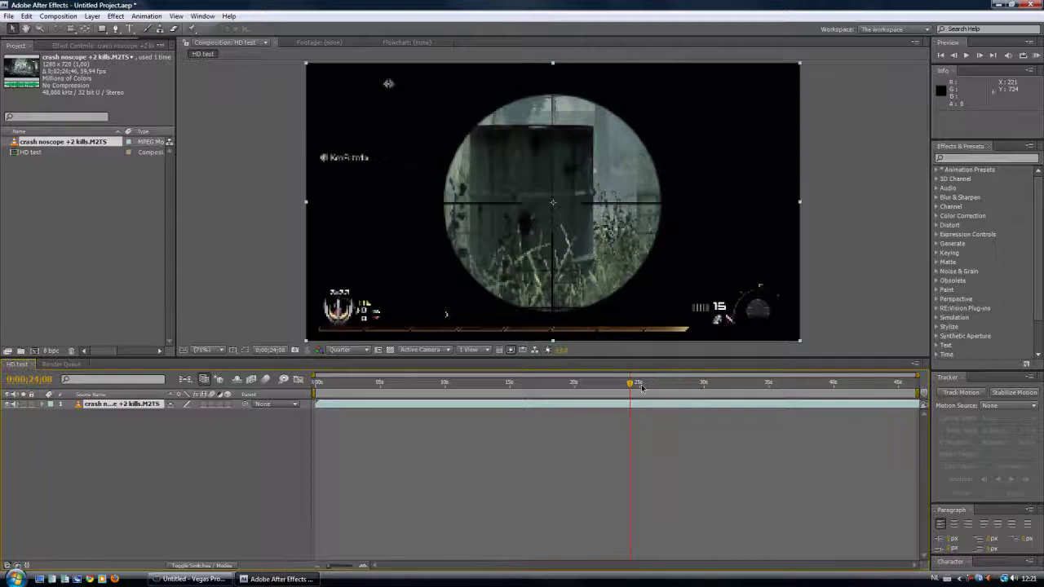
left_click_drag(629, 383, 779, 389)
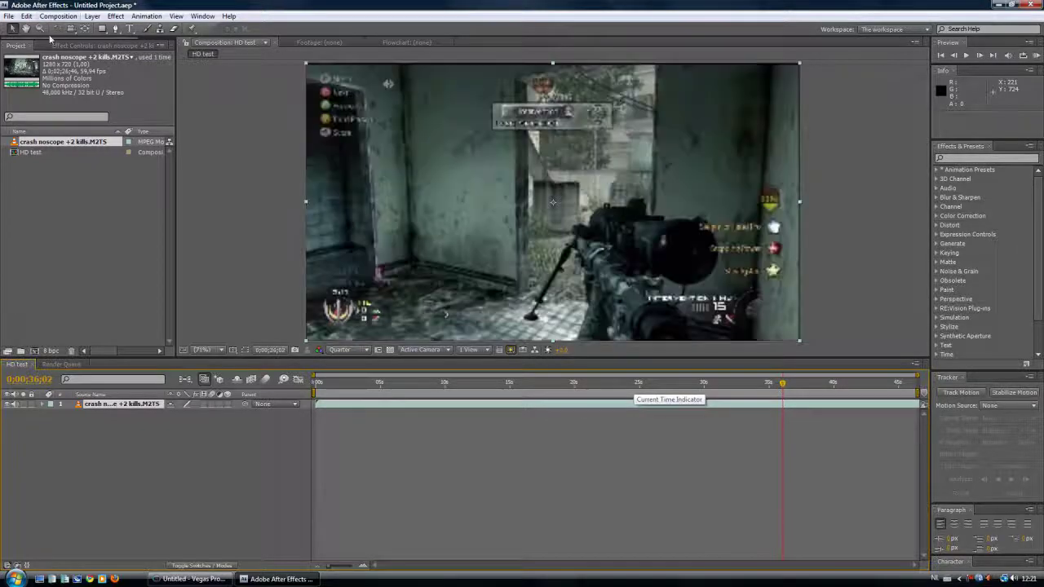
Lengthen the composition duration in Composition Settings and show its full length on the timeline.
key("ctrl+k")
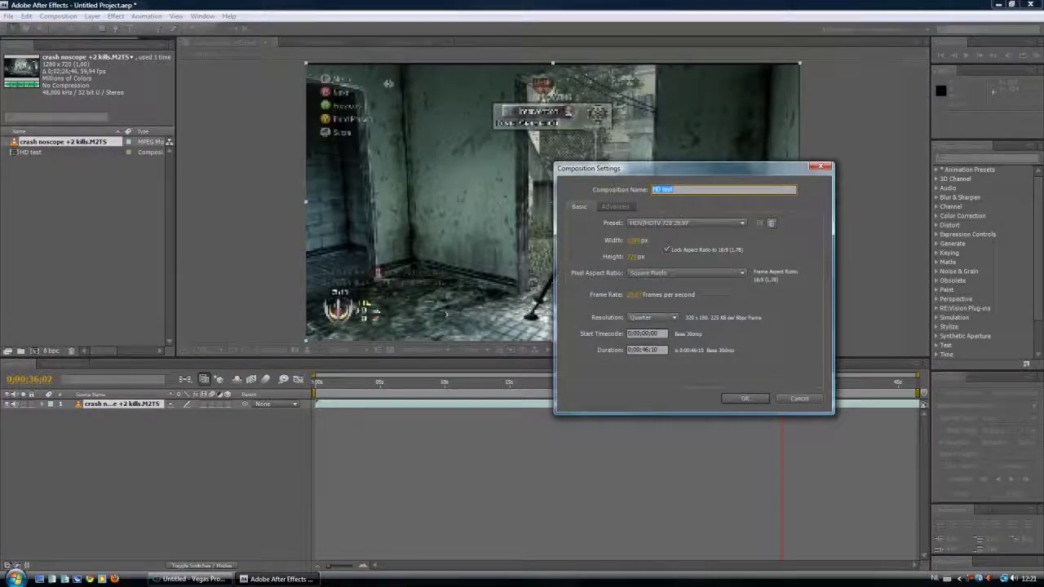
left_click(640, 349)
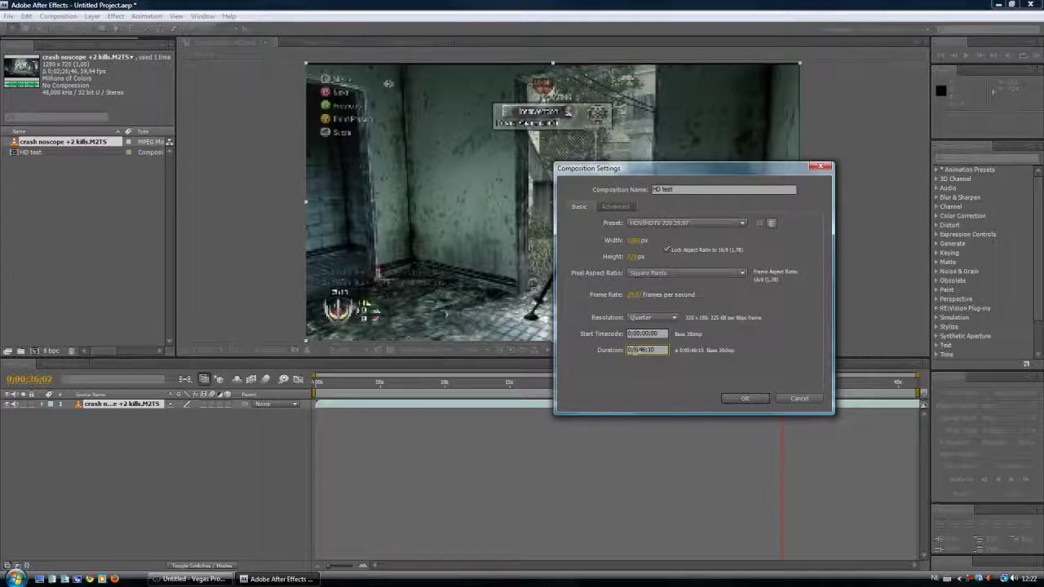
key("Return")
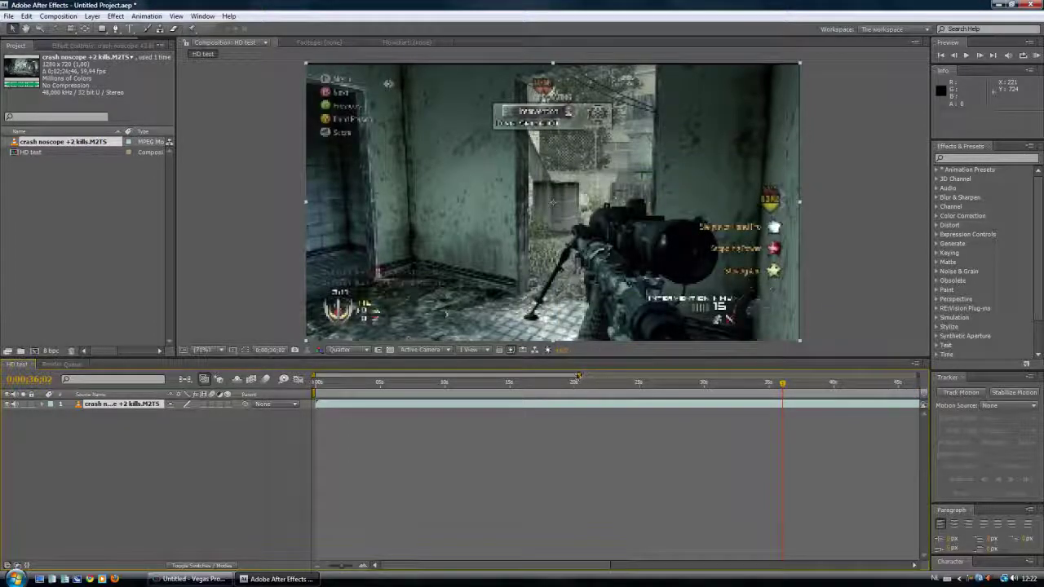
left_click_drag(578, 379, 959, 369)
Trim the layer's start at 0:01:12:19 and move the trimmed clip to the composition start.
left_click(681, 383)
left_click(720, 383)
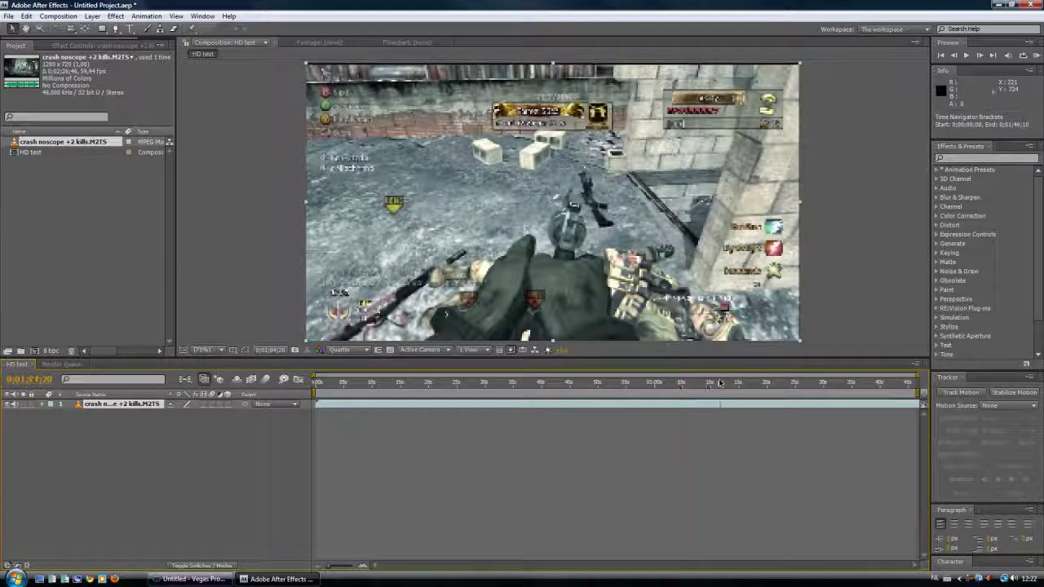
left_click(725, 383)
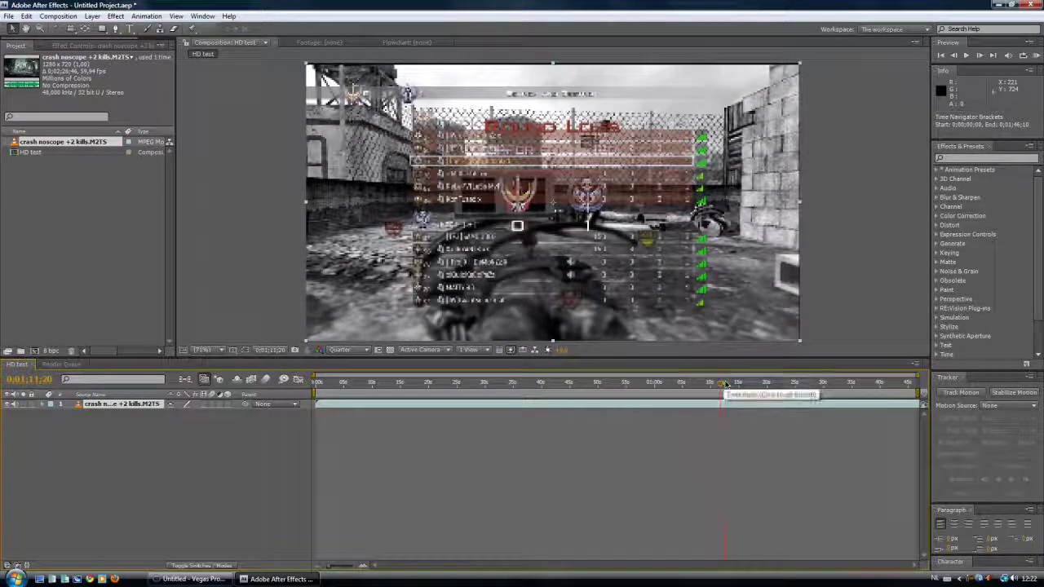
left_click_drag(525, 401, 726, 403)
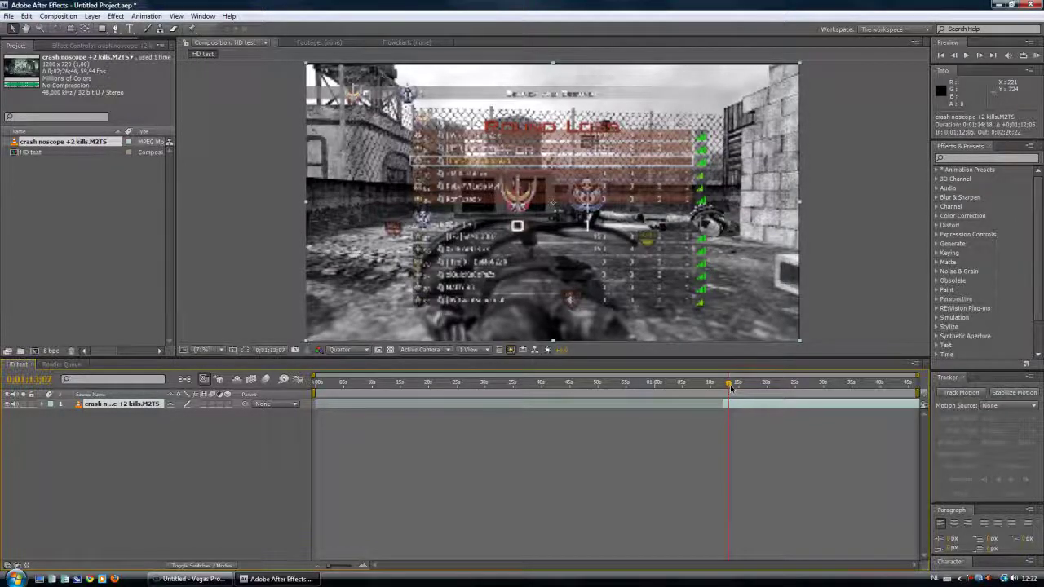
left_click(737, 385)
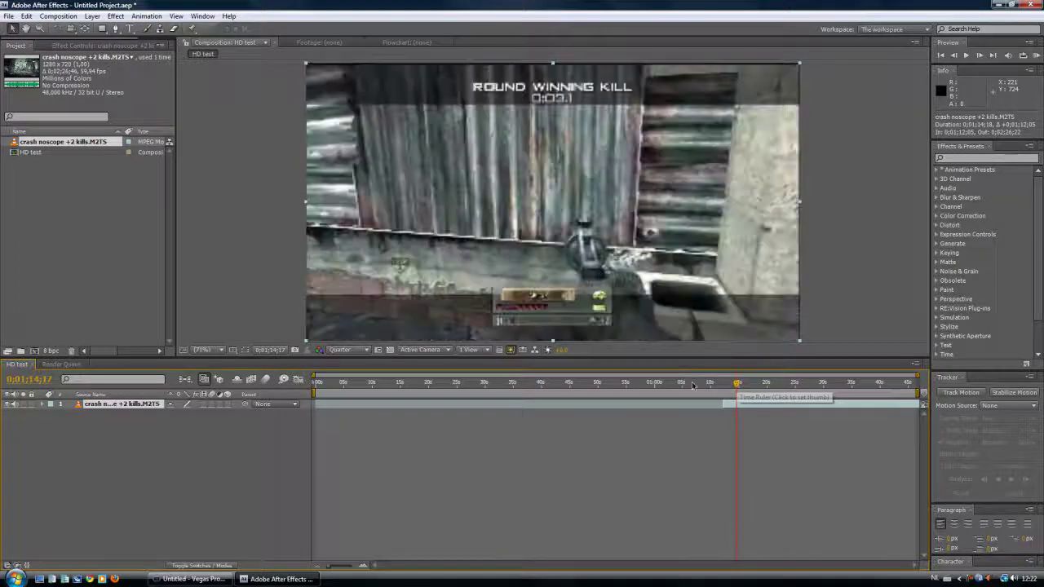
left_click(760, 384)
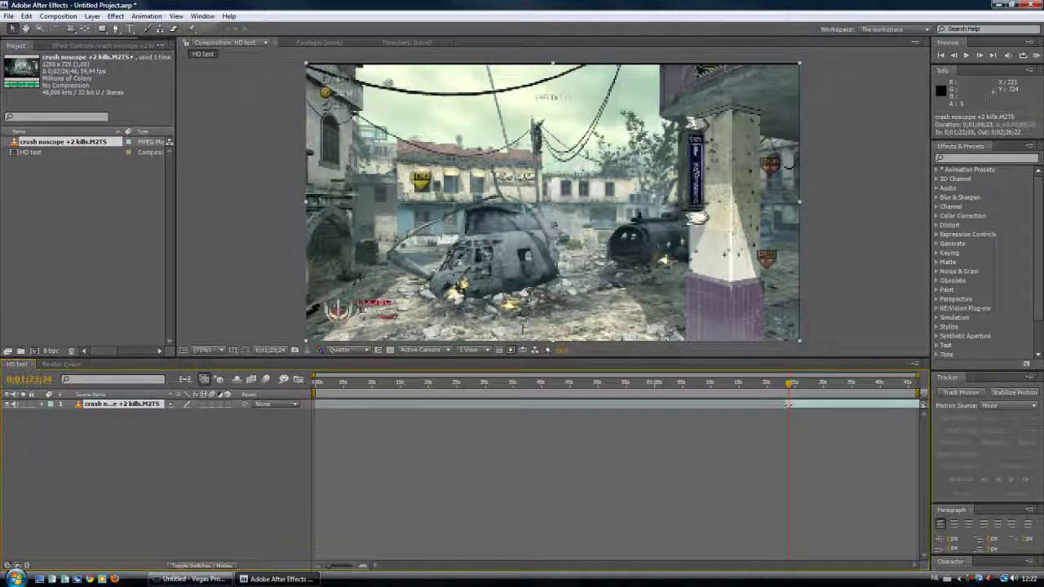
left_click_drag(783, 405, 375, 384)
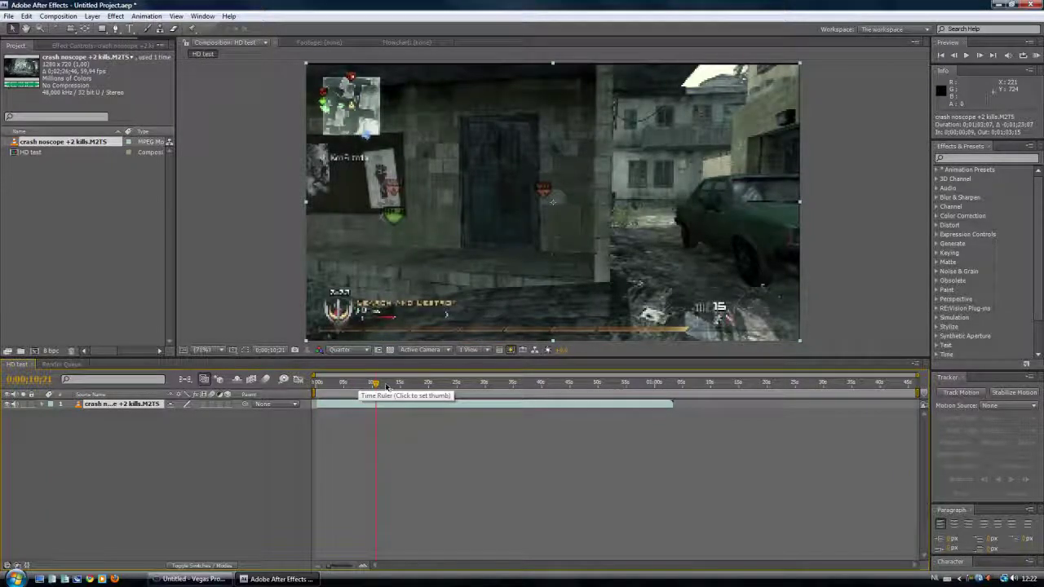
Trim the layer's end at 0;00;12;24 and shorten the work area to match.
left_click(388, 386)
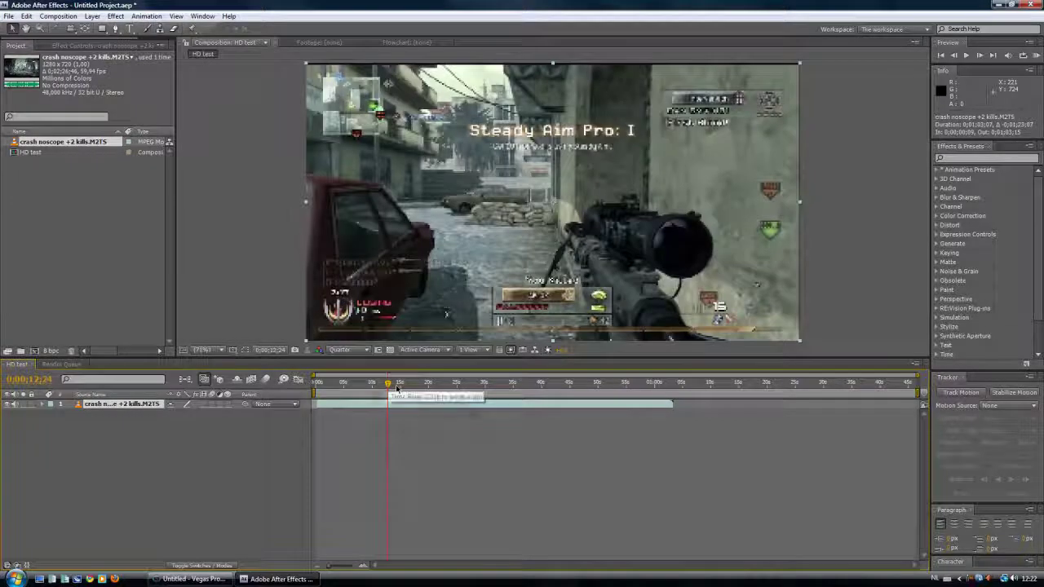
left_click_drag(671, 404, 390, 405)
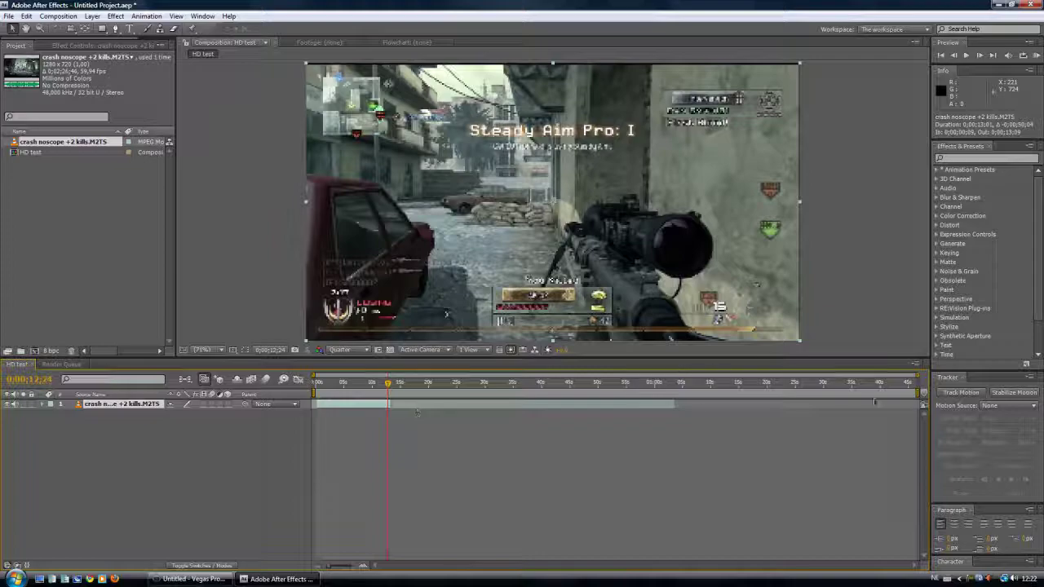
left_click_drag(522, 390, 395, 390)
right_click(380, 398)
Trim the composition to the work area and scale the footage layer to 101%.
left_click(396, 427)
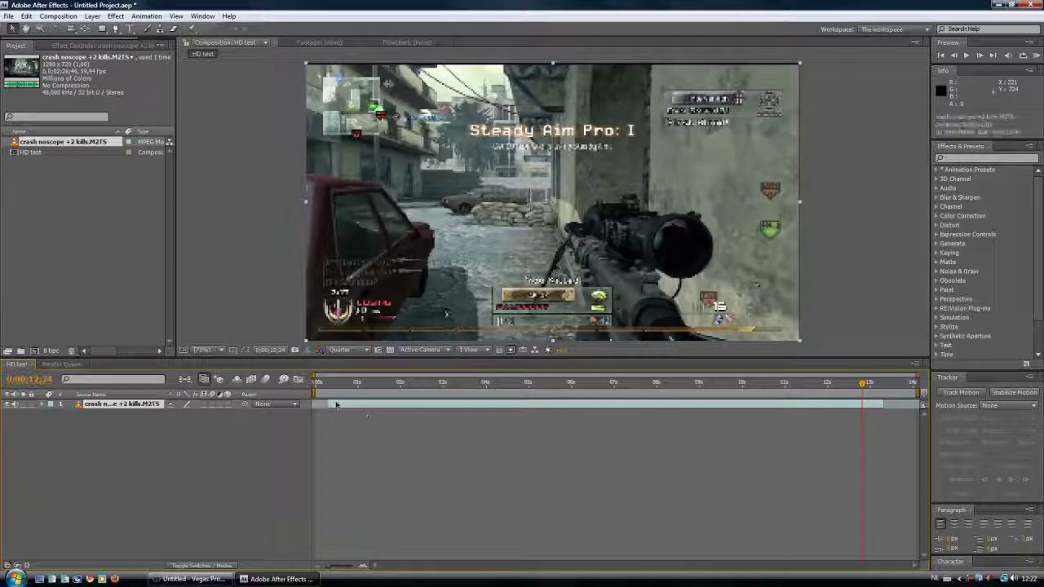
left_click_drag(338, 405, 324, 406)
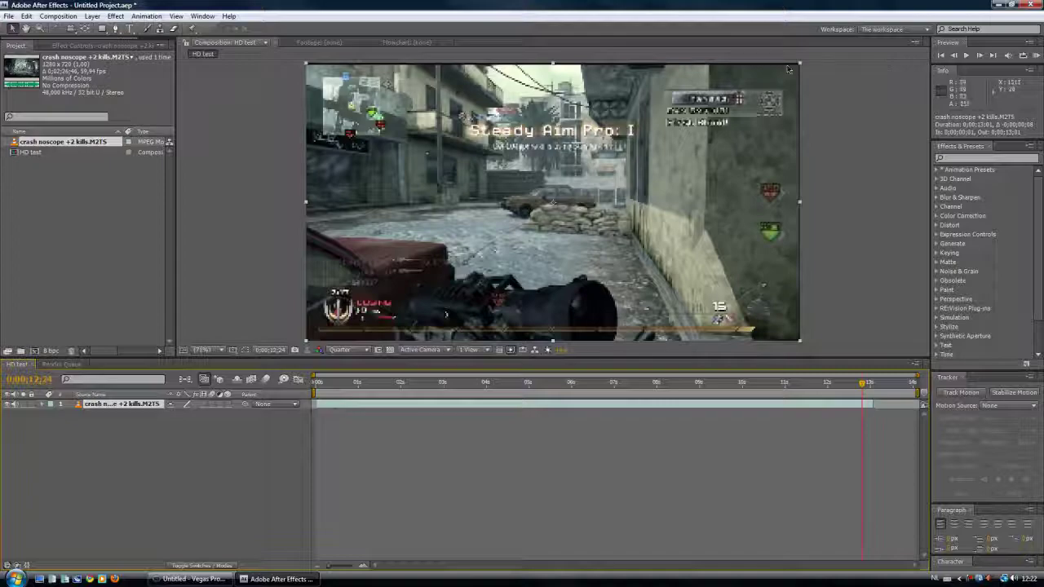
left_click_drag(799, 64, 804, 68)
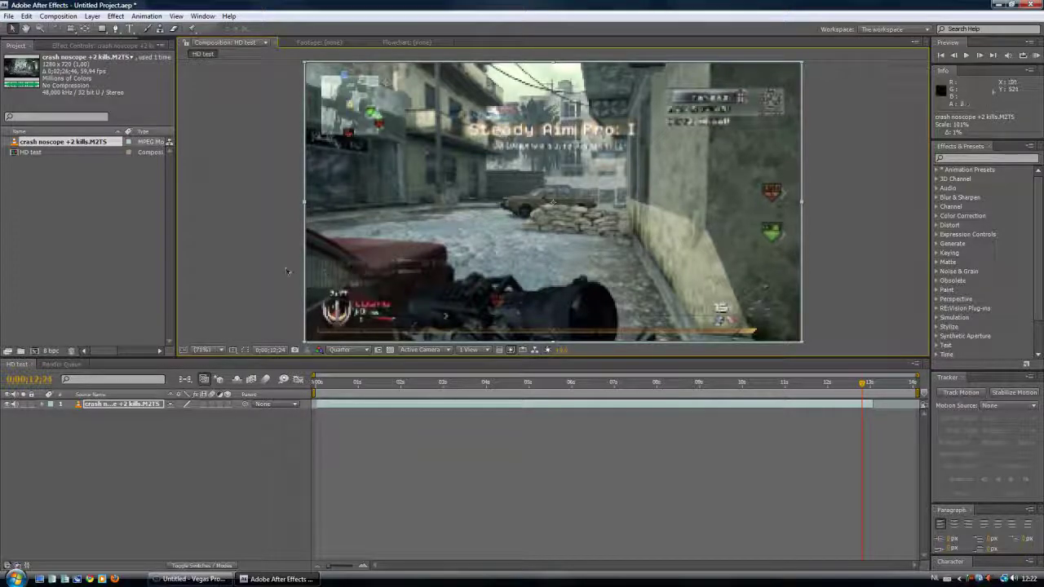
left_click(907, 294)
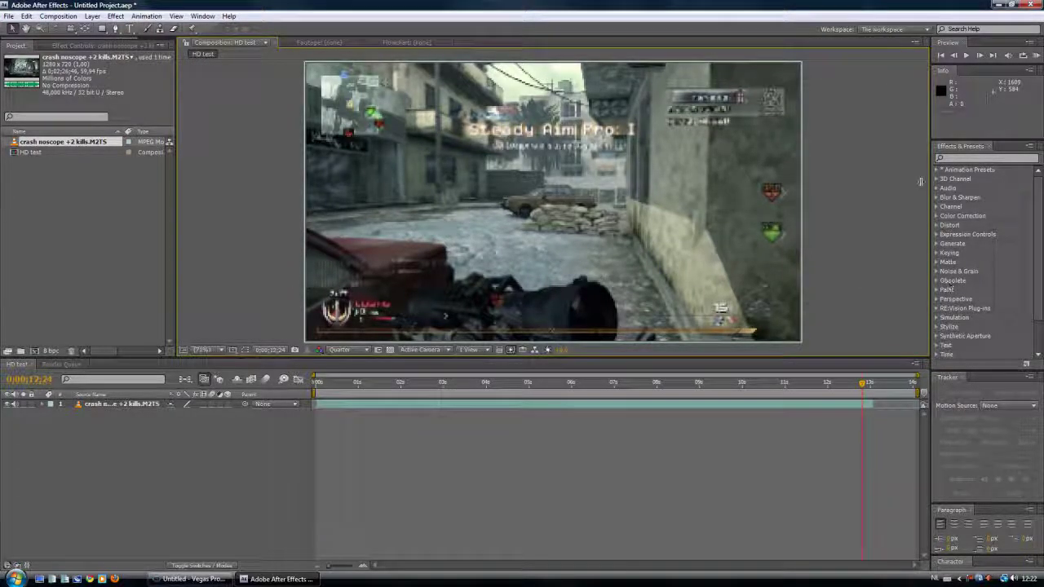
left_click(959, 159)
Apply Curves to the footage and bend it into an S-curve, raising highlights and deepening shadows.
type("curves")
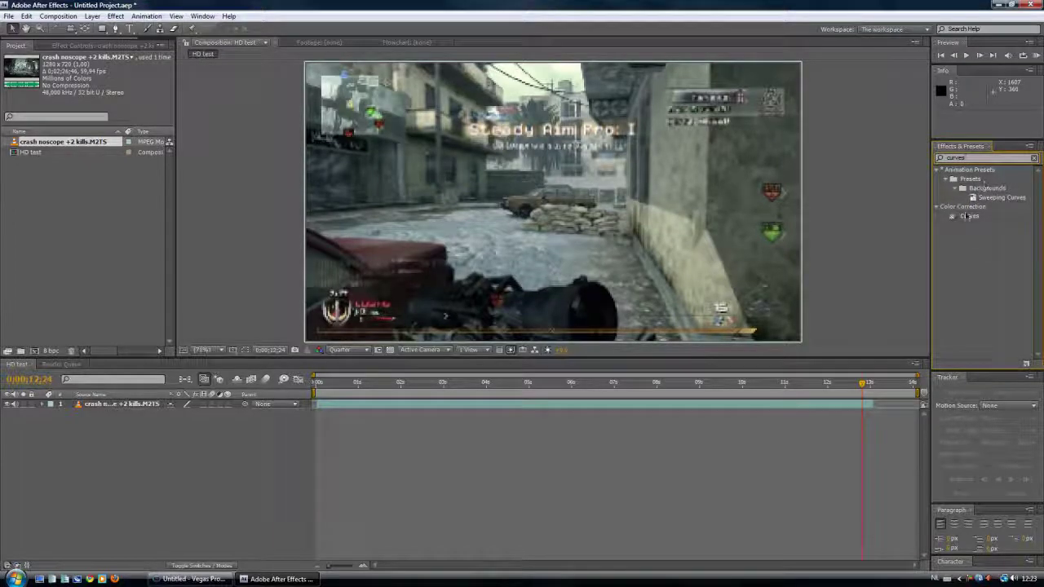
left_click_drag(969, 217, 571, 204)
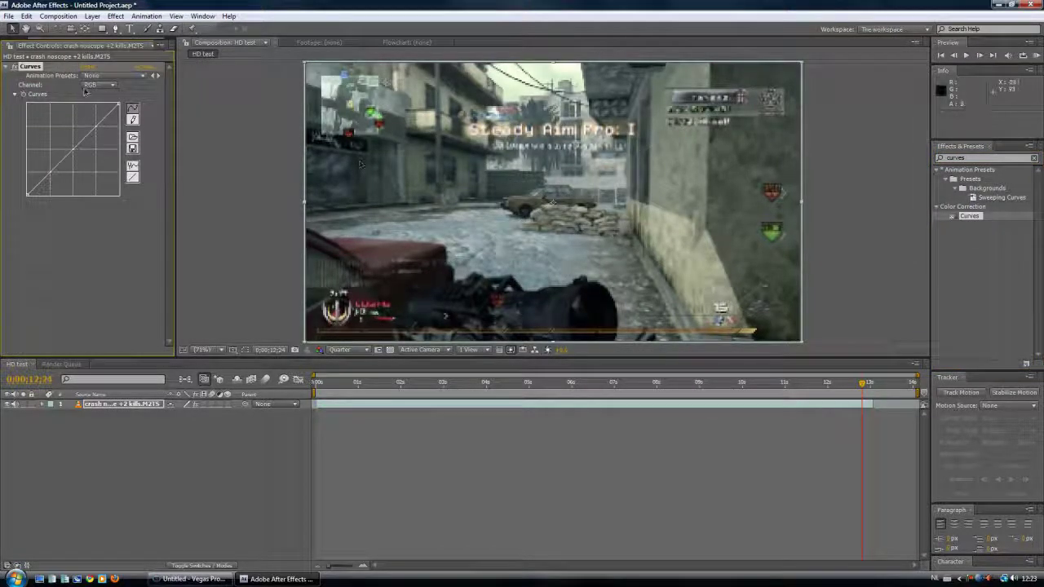
left_click_drag(89, 133, 89, 124)
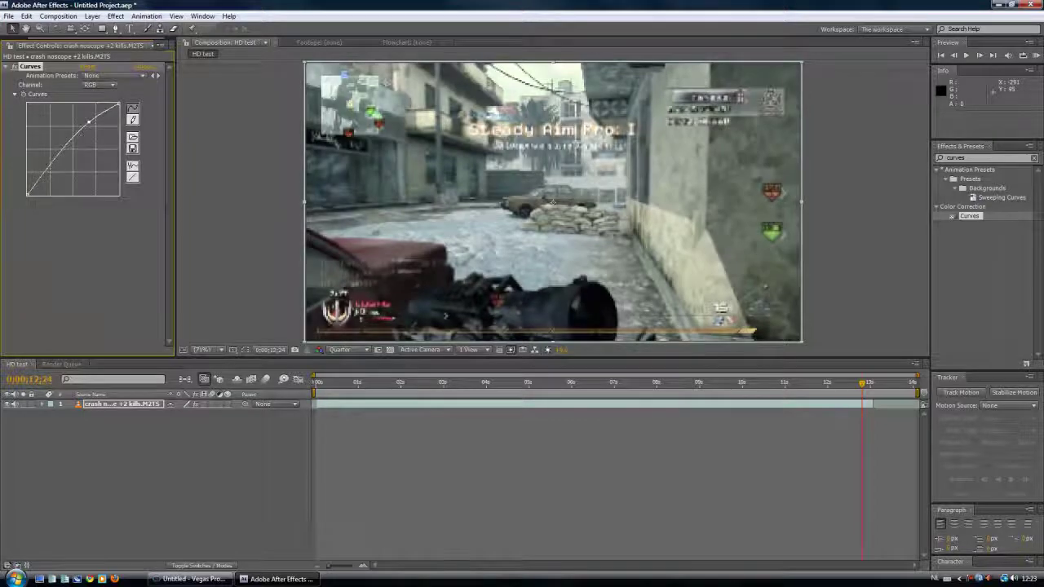
left_click_drag(56, 159, 55, 174)
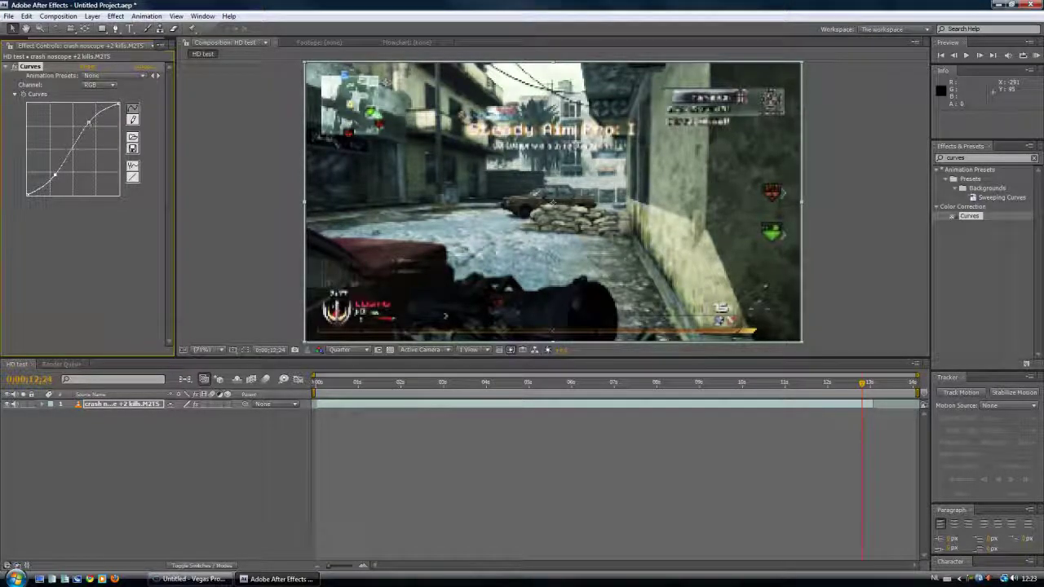
left_click_drag(101, 120, 93, 117)
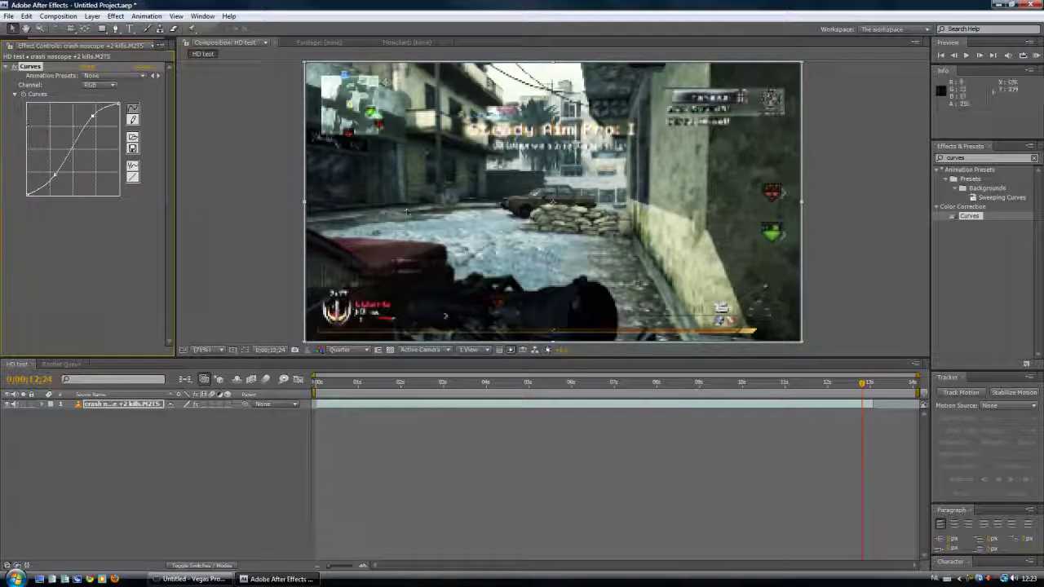
double_click(956, 158)
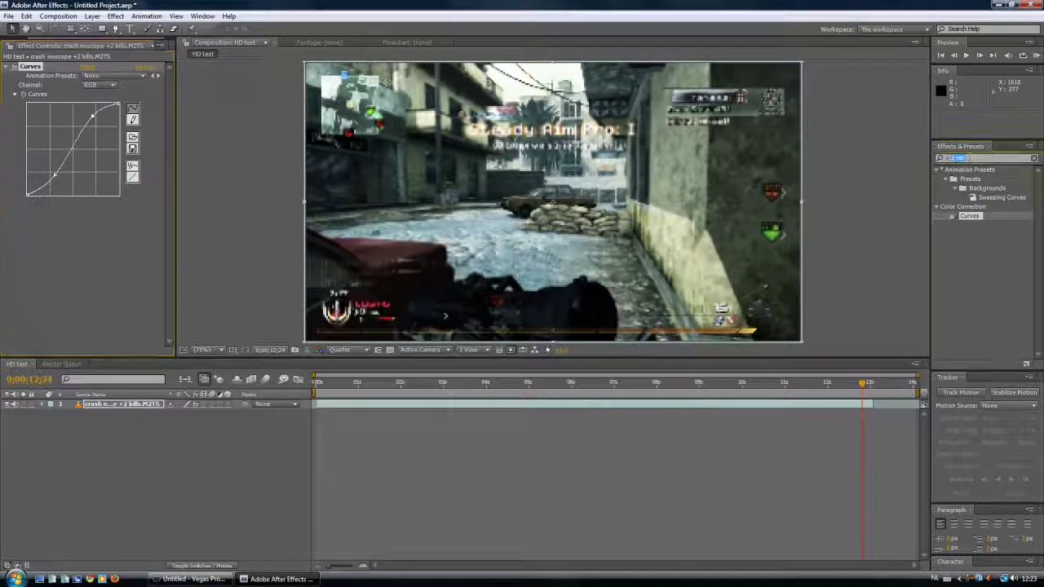
key("BackSpace")
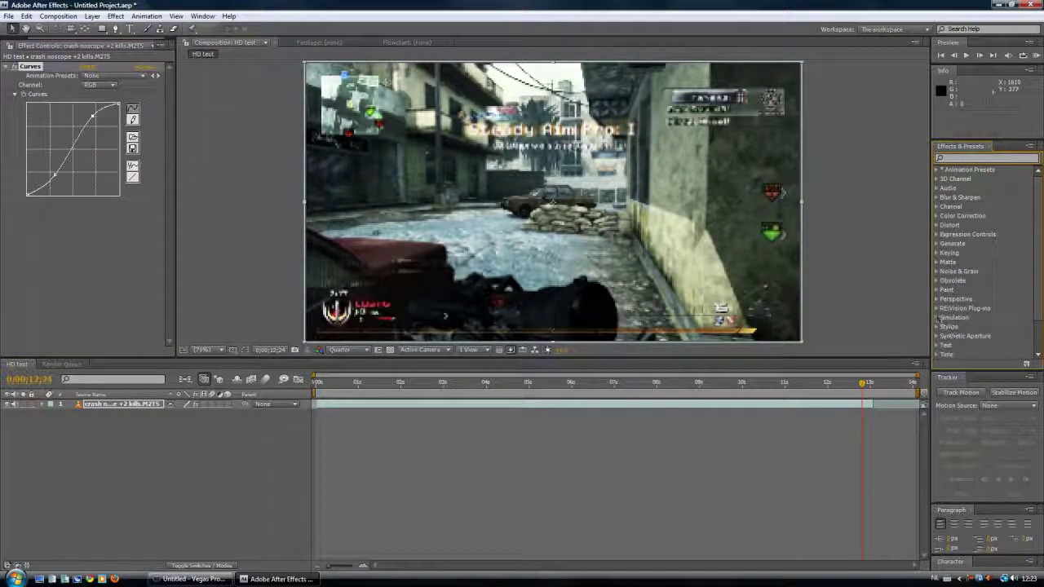
Apply RSMB 3.x from RE:Vision Plug-ins to the clip and adjust its Motion Sensitivity.
left_click(936, 315)
left_click(936, 310)
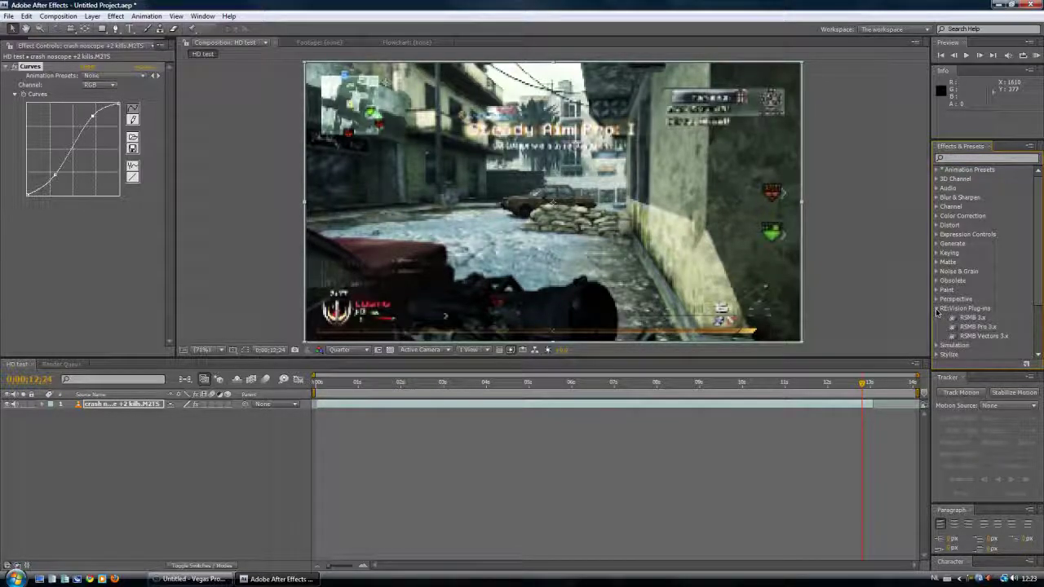
left_click_drag(965, 319, 534, 242)
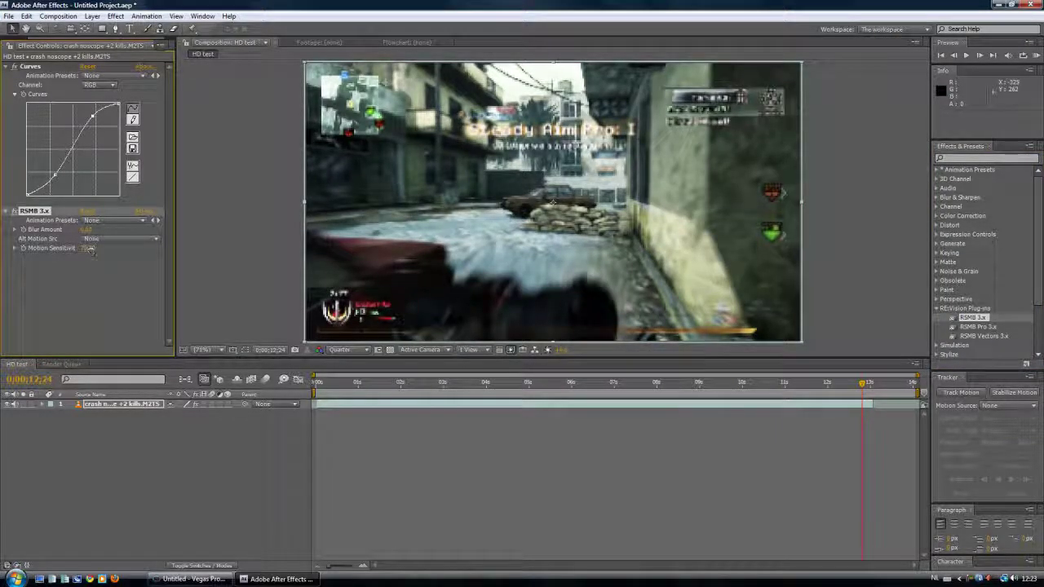
left_click_drag(91, 251, 80, 255)
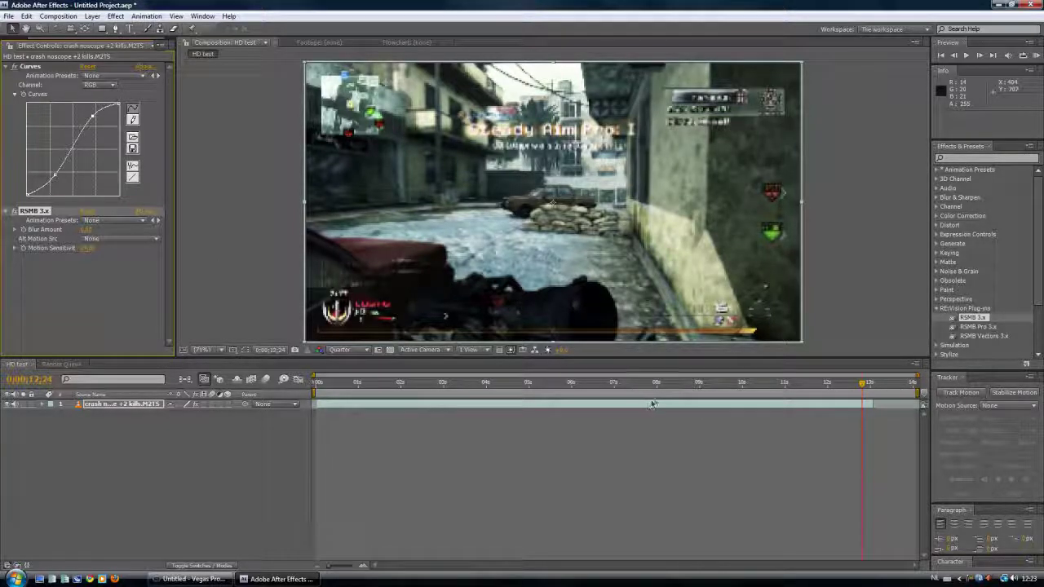
left_click(4, 210)
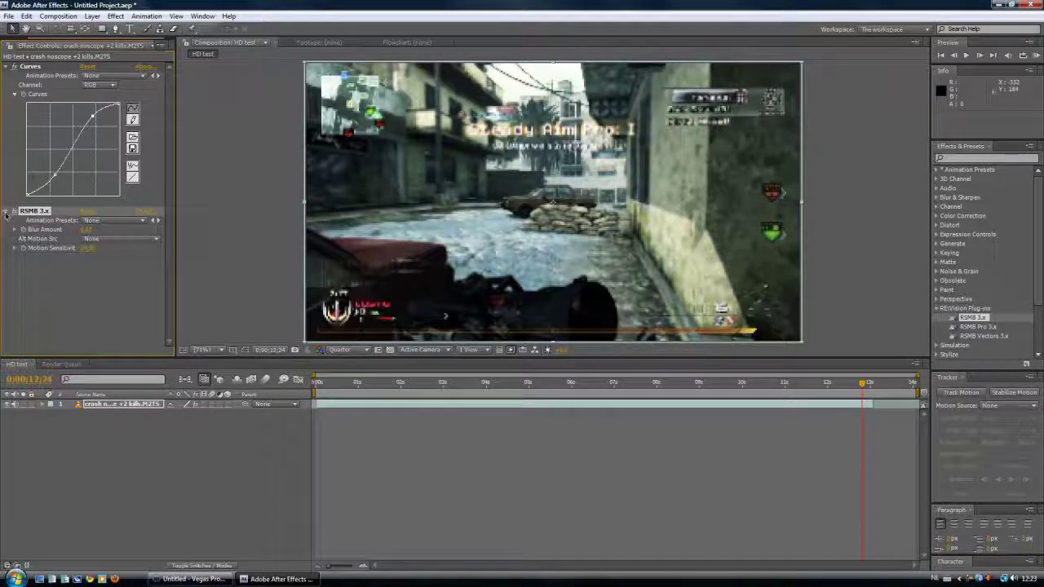
Queue HD test via Composition > Add to Render Queue and open its Lossless output module.
left_click(5, 66)
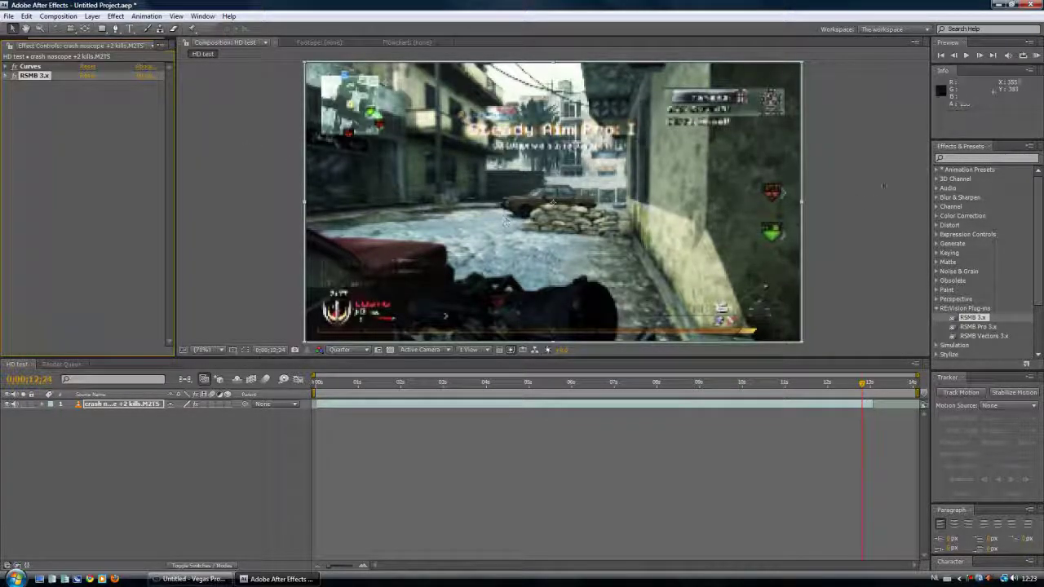
left_click(58, 17)
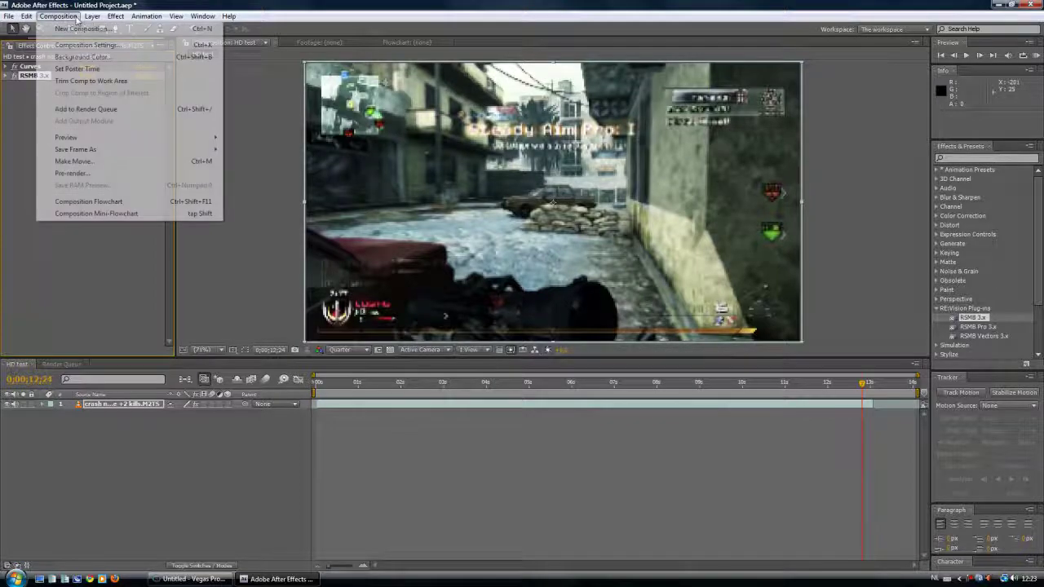
left_click(128, 433)
left_click(128, 433)
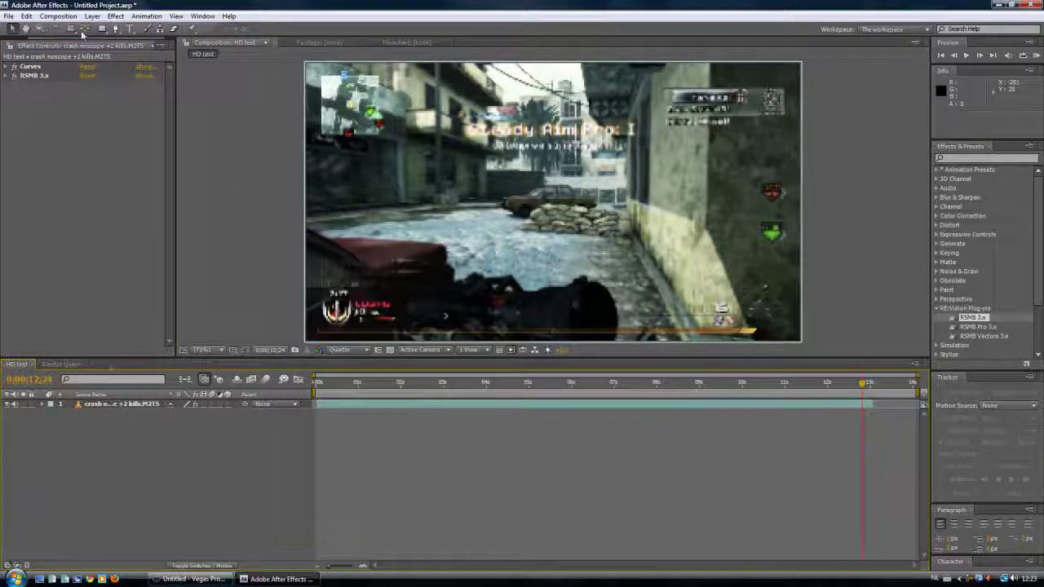
left_click(58, 16)
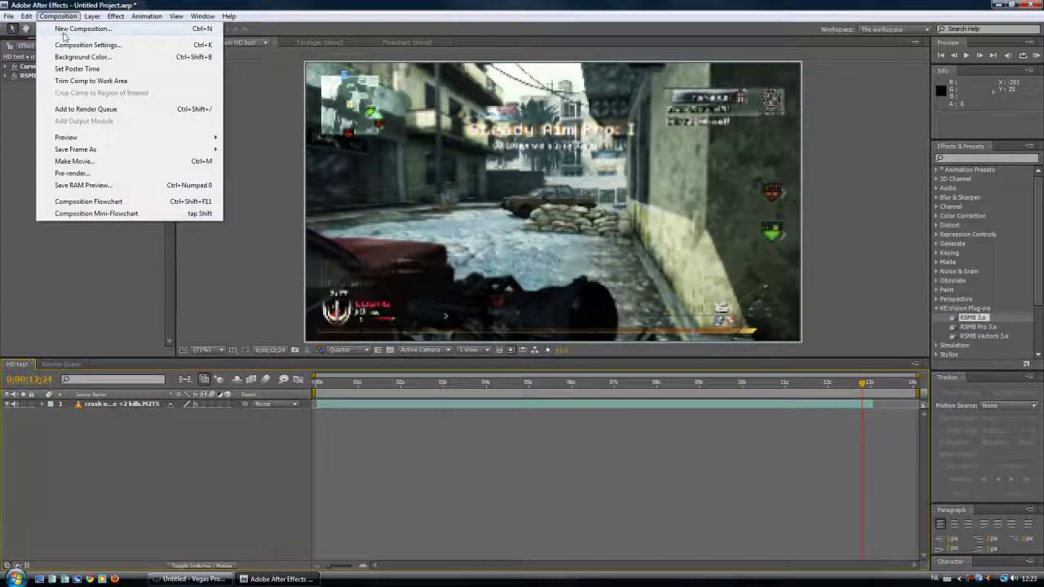
left_click(90, 109)
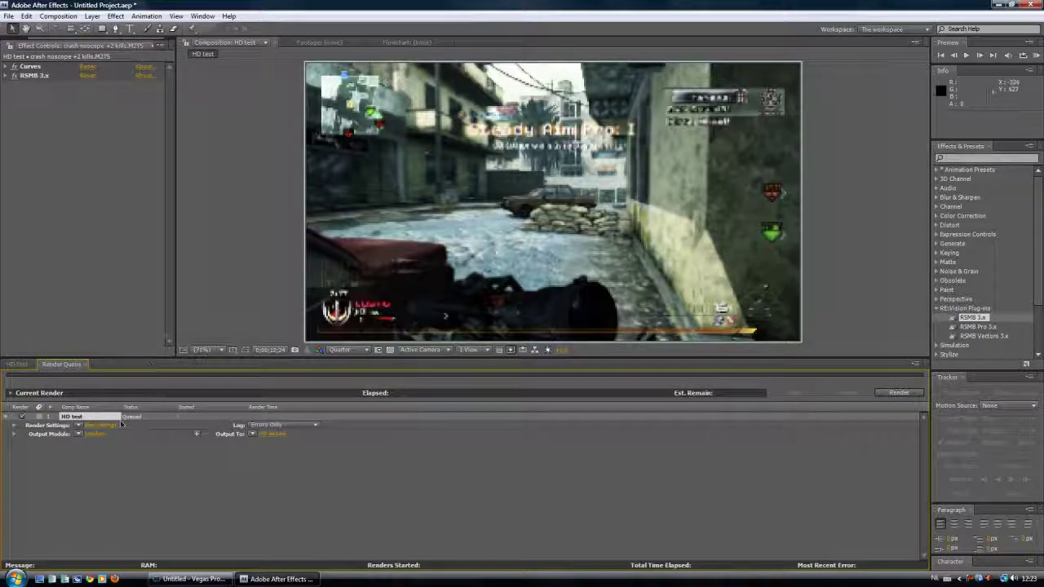
left_click(99, 436)
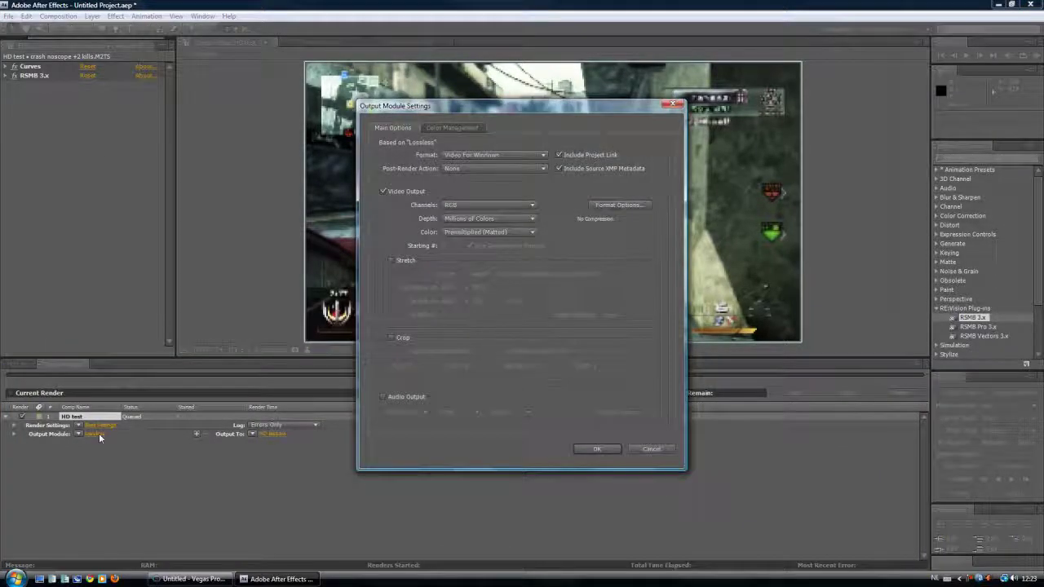
Set the output format to QuickTime Movie with Photo - JPEG compression at 59.94 fps.
left_click(496, 157)
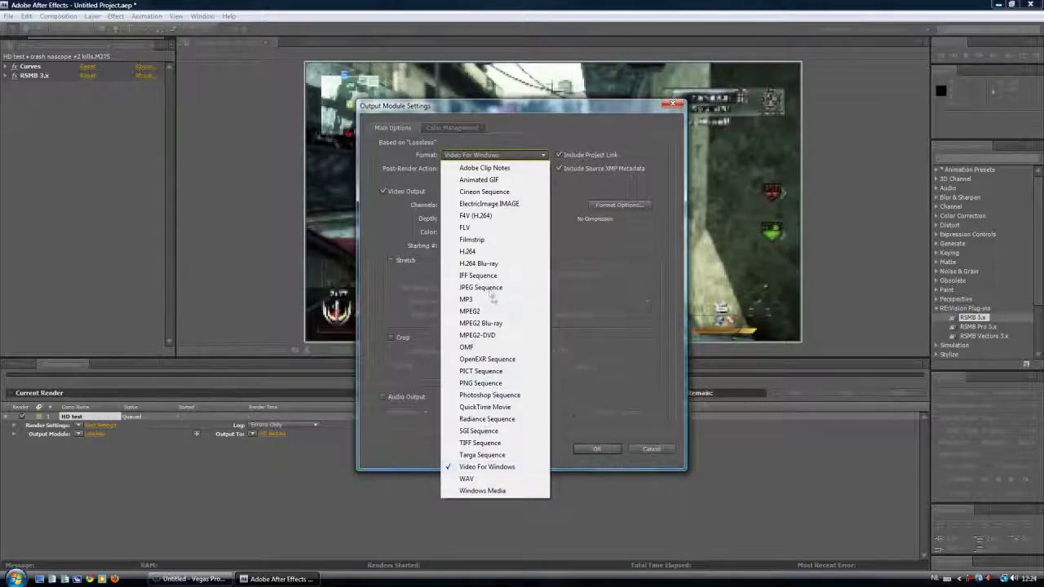
left_click(490, 407)
left_click(620, 205)
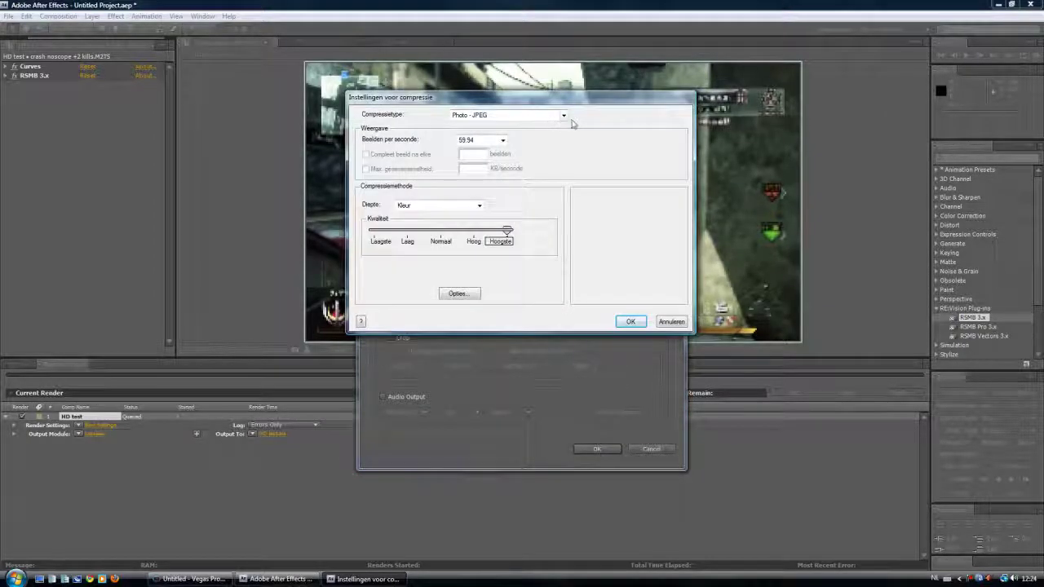
left_click(563, 116)
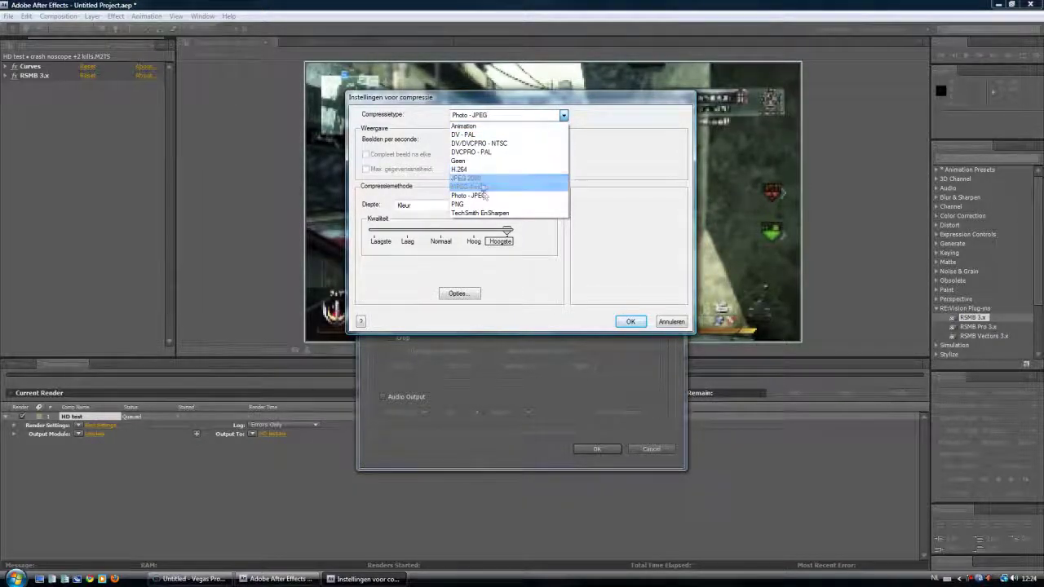
left_click(477, 196)
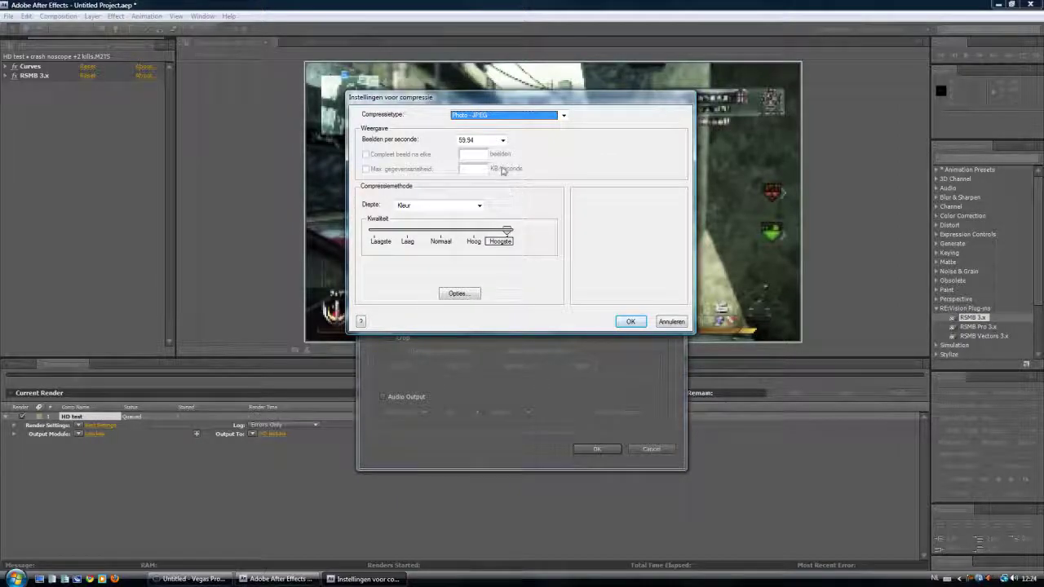
left_click(503, 140)
left_click(502, 141)
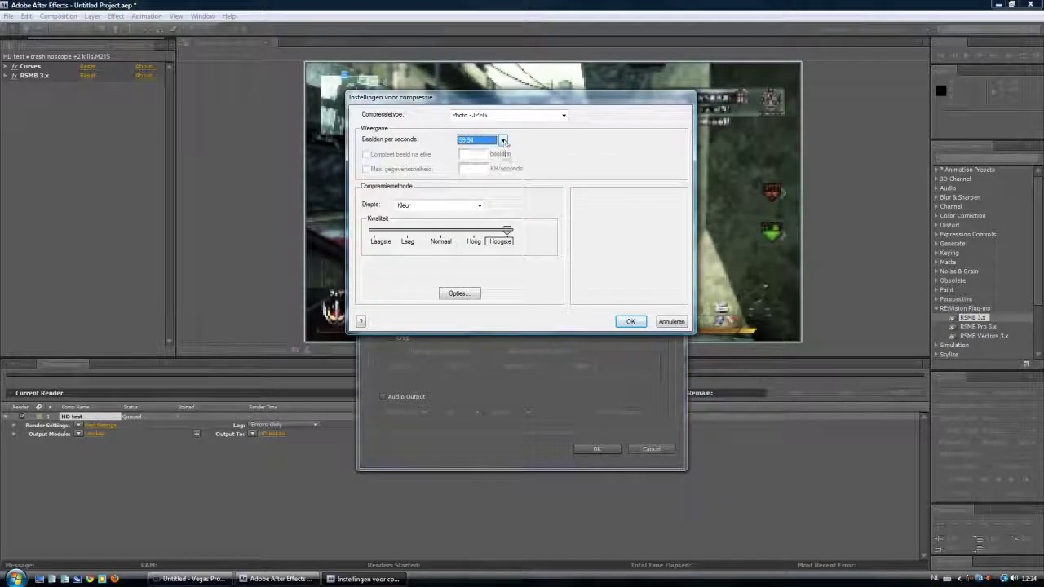
left_click(630, 321)
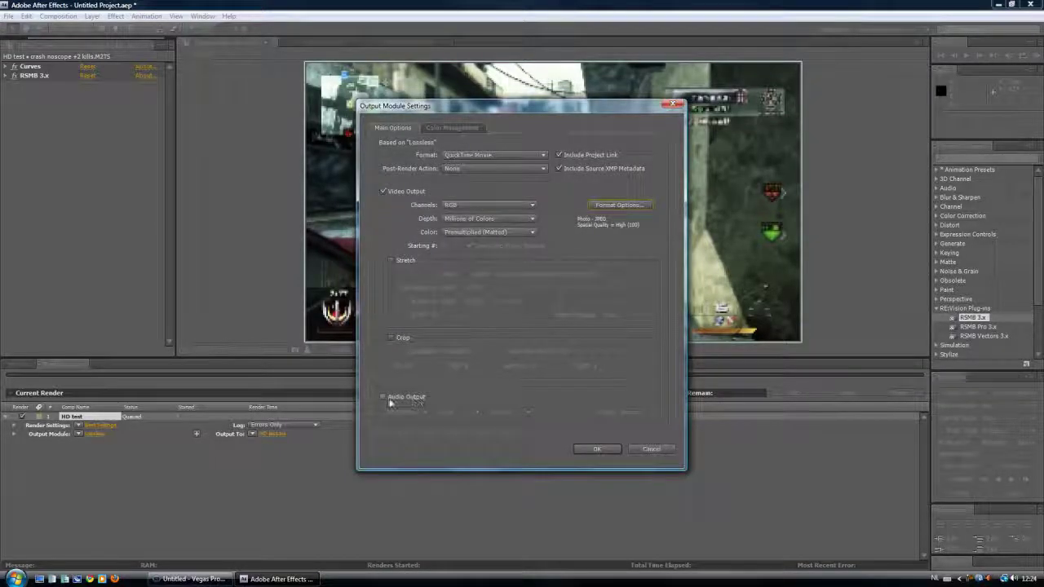
Include audio in the output and save the render as 'HD PVR test'.
left_click(383, 397)
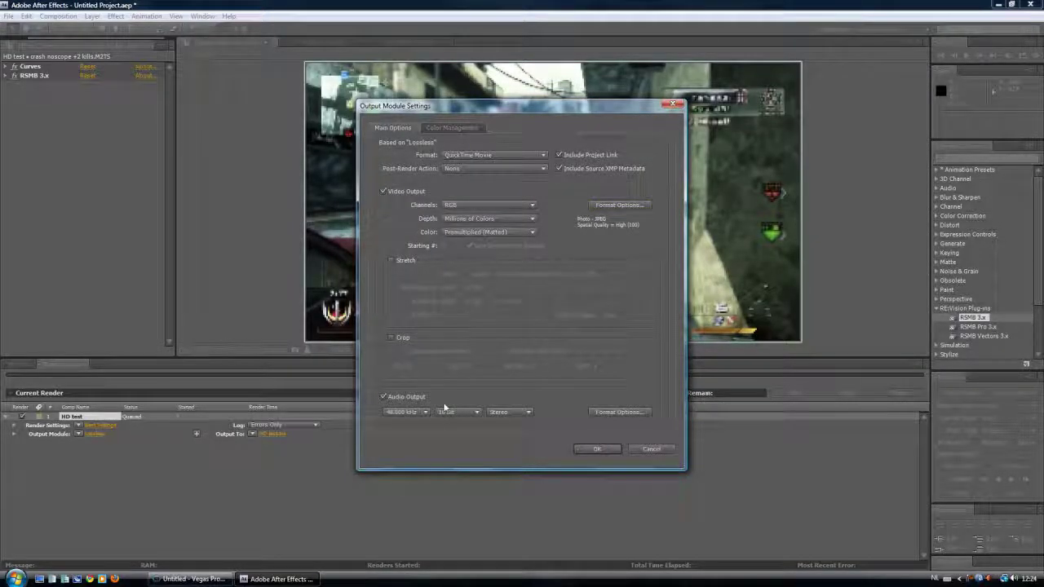
left_click(594, 455)
left_click(263, 435)
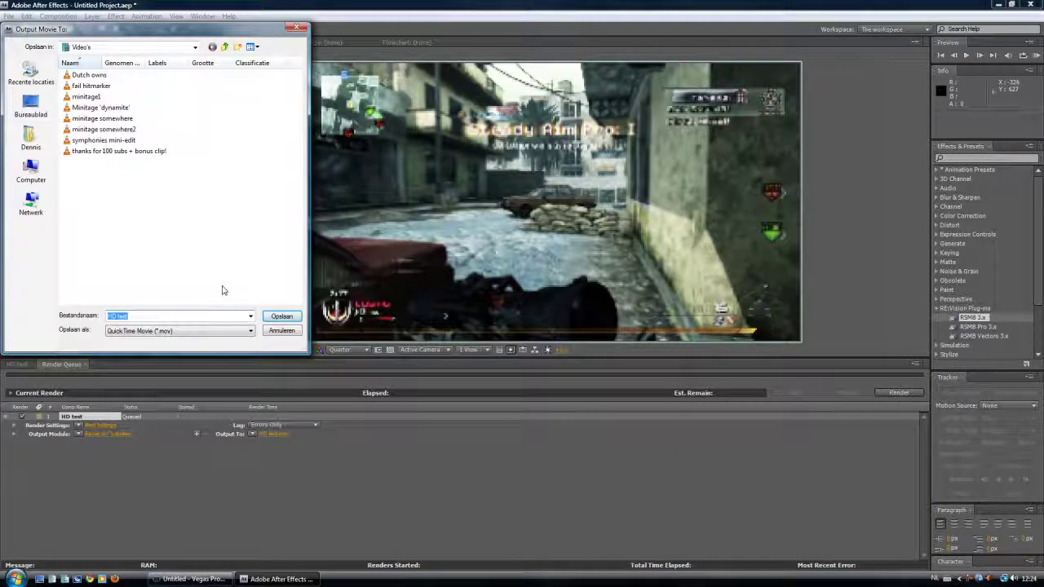
type("HD test")
key("Left")
key("Left")
key("Left")
key("Left")
type("PVR")
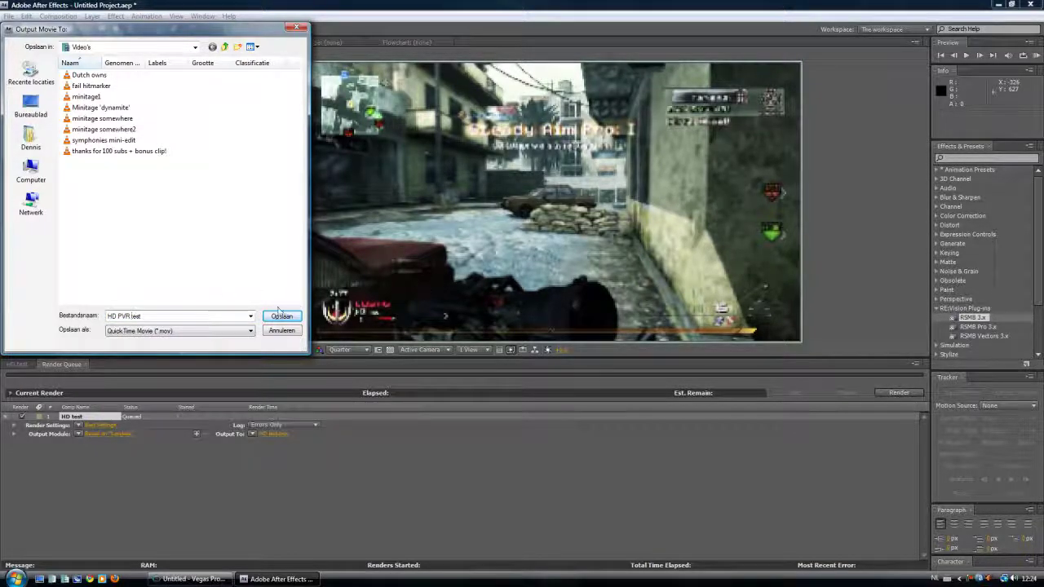
left_click(280, 315)
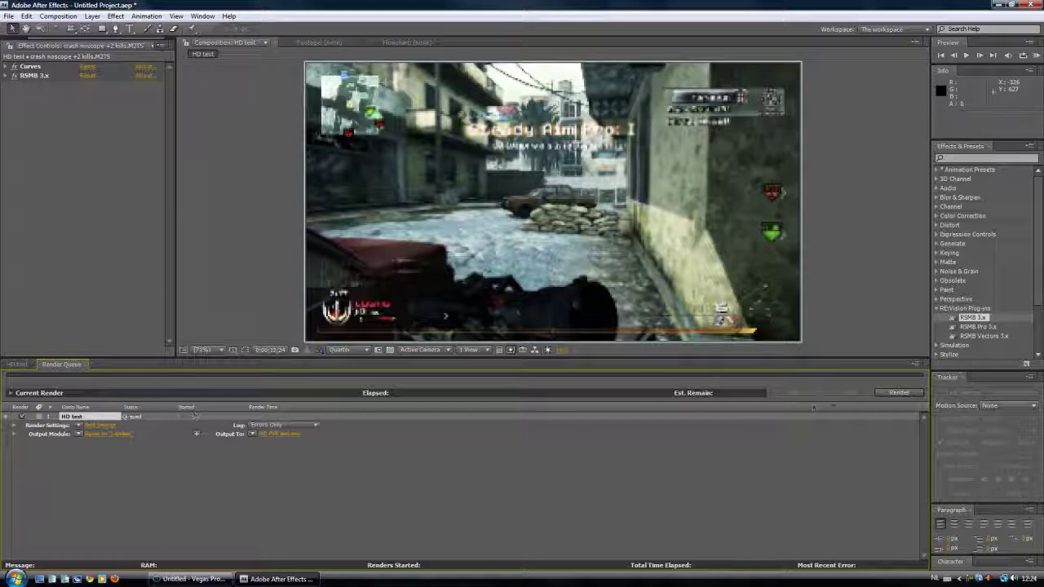
Start rendering the HD test composition from the Render Queue.
left_click(899, 392)
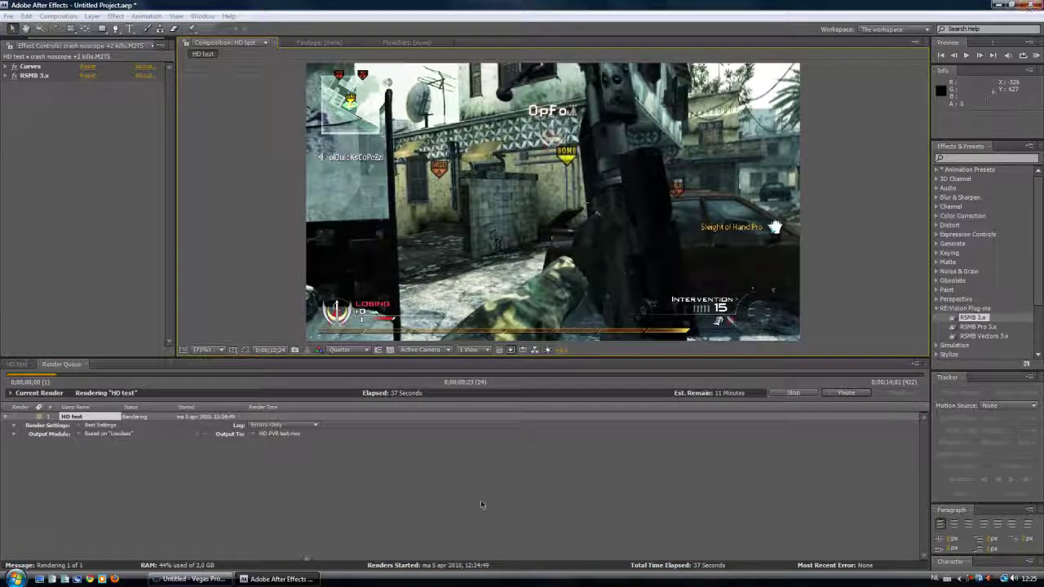
Bring Vegas Pro to the front while the render continues.
left_click(192, 579)
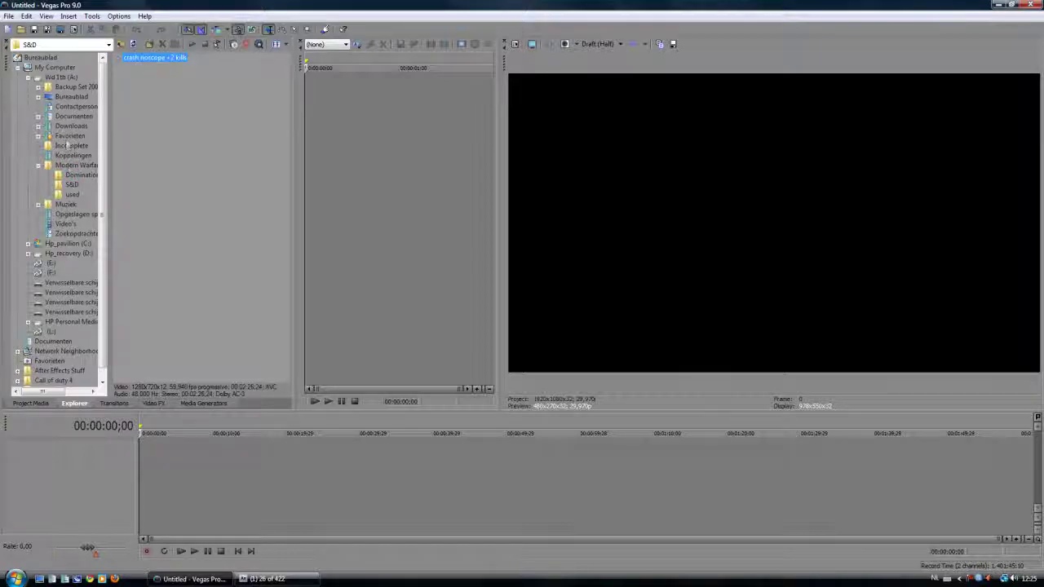
Drop the 'thanks for 100 subs + bonus clip!' video from Video's onto the timeline, then open Render As.
left_click(63, 224)
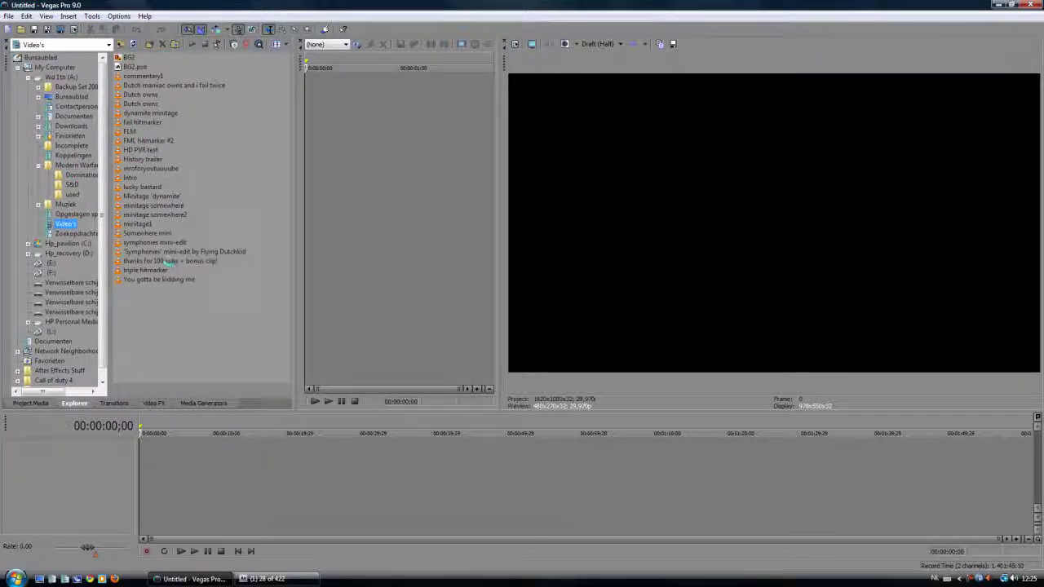
left_click(167, 261)
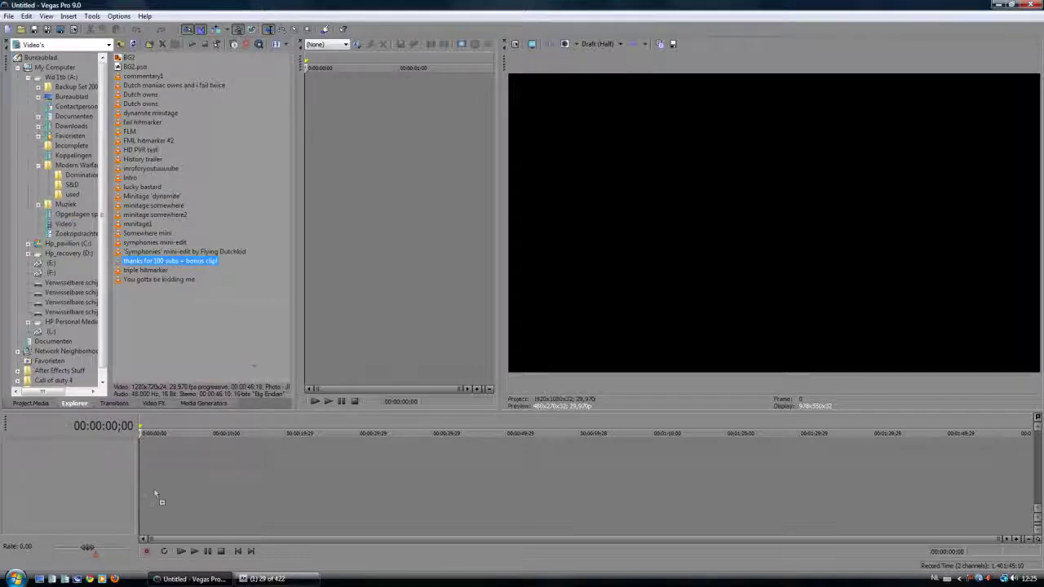
left_click_drag(155, 494, 154, 489)
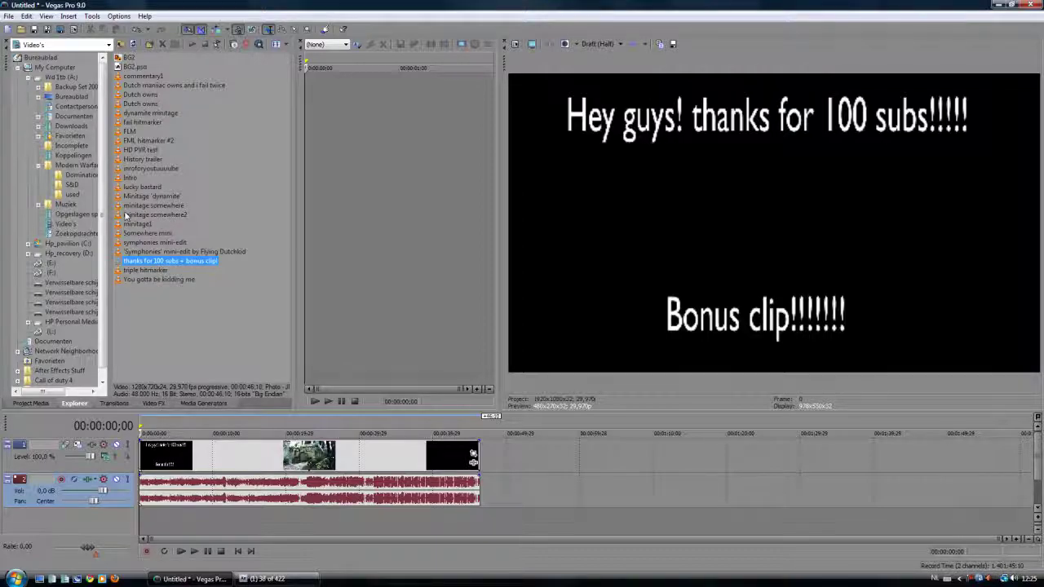
left_click(60, 30)
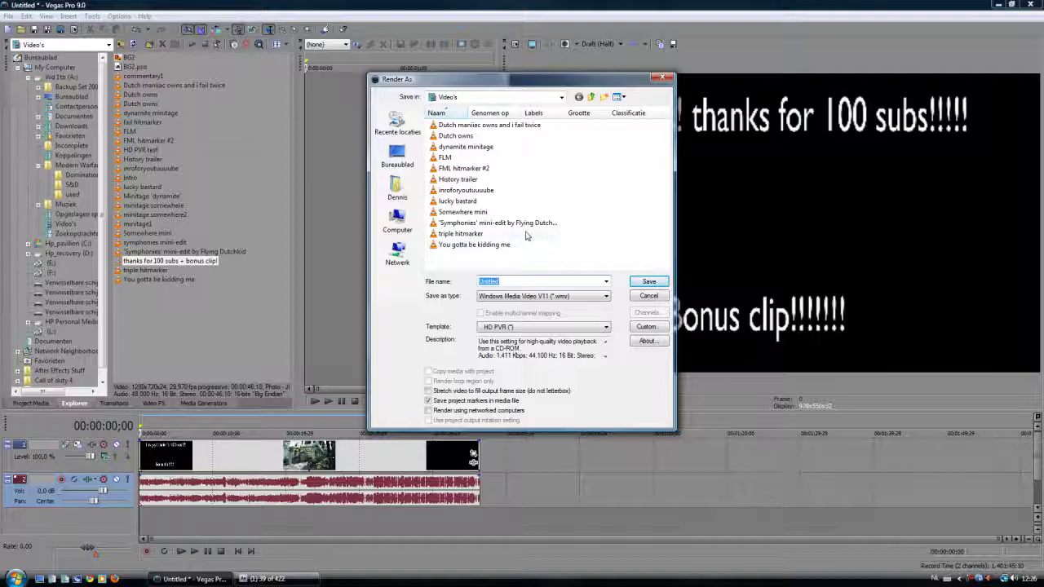
Choose Windows Media Video V11 (*.wmv) with the HD PVR template and open its custom settings.
left_click(557, 296)
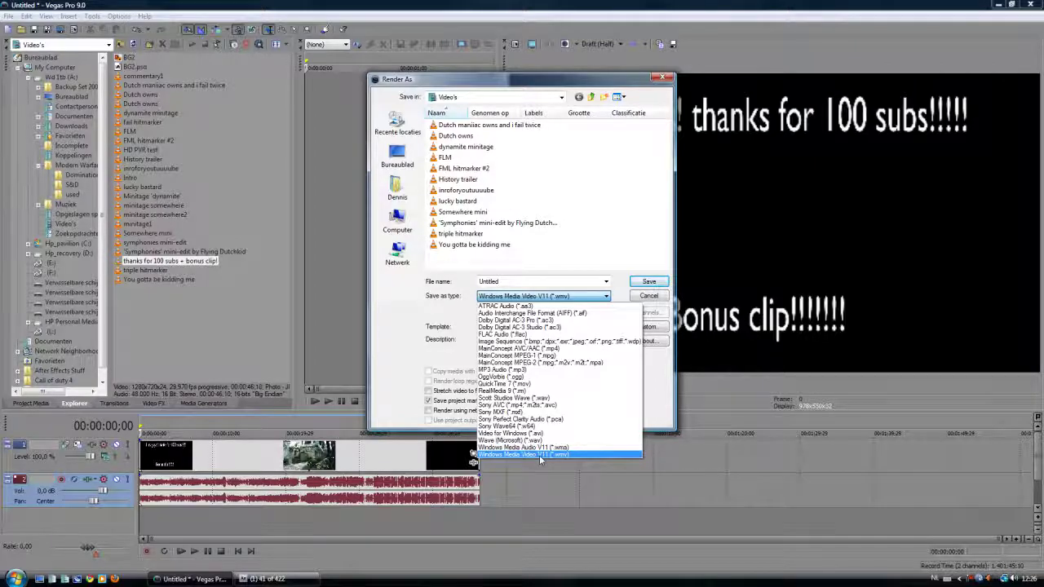
left_click(543, 455)
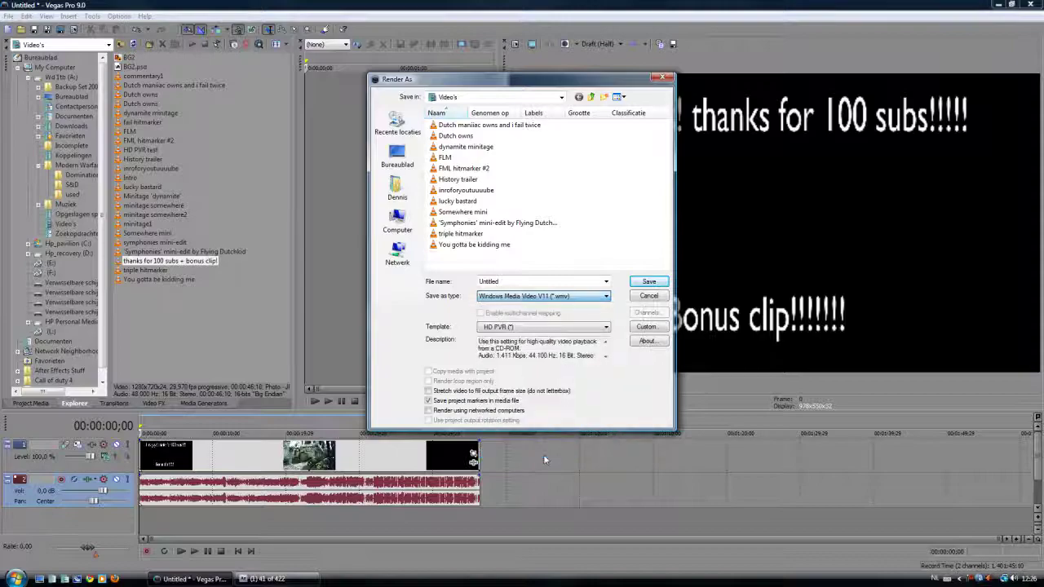
left_click(564, 326)
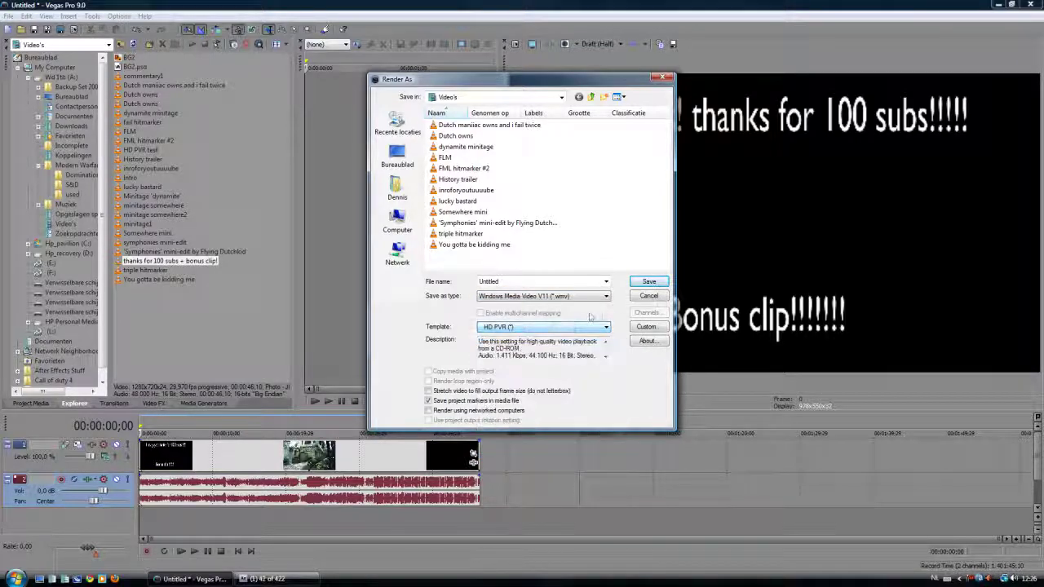
left_click(636, 324)
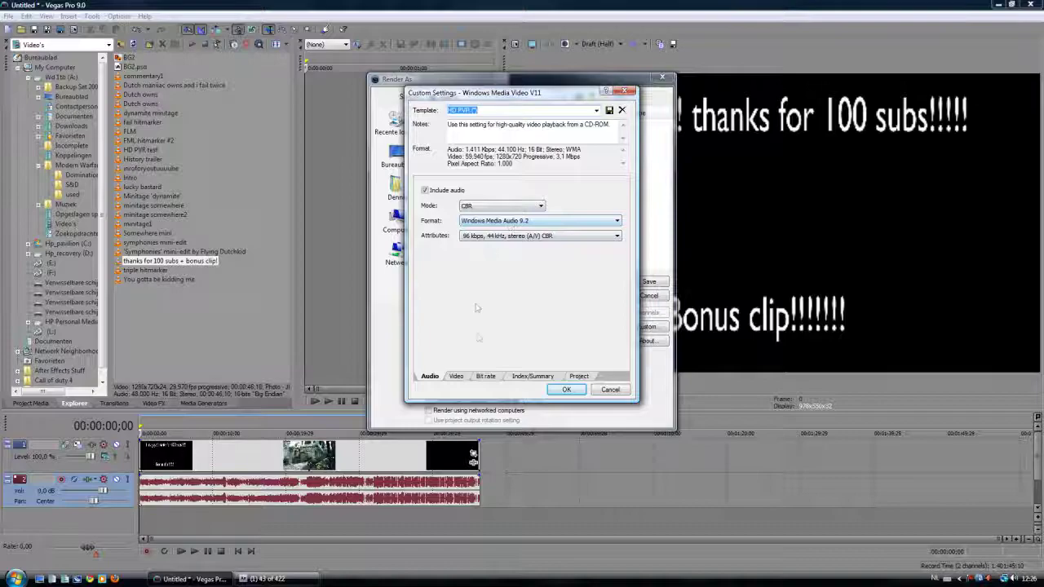
Keep the Windows Media Video 9 codec, 1280x720 image size and square pixels.
left_click(457, 377)
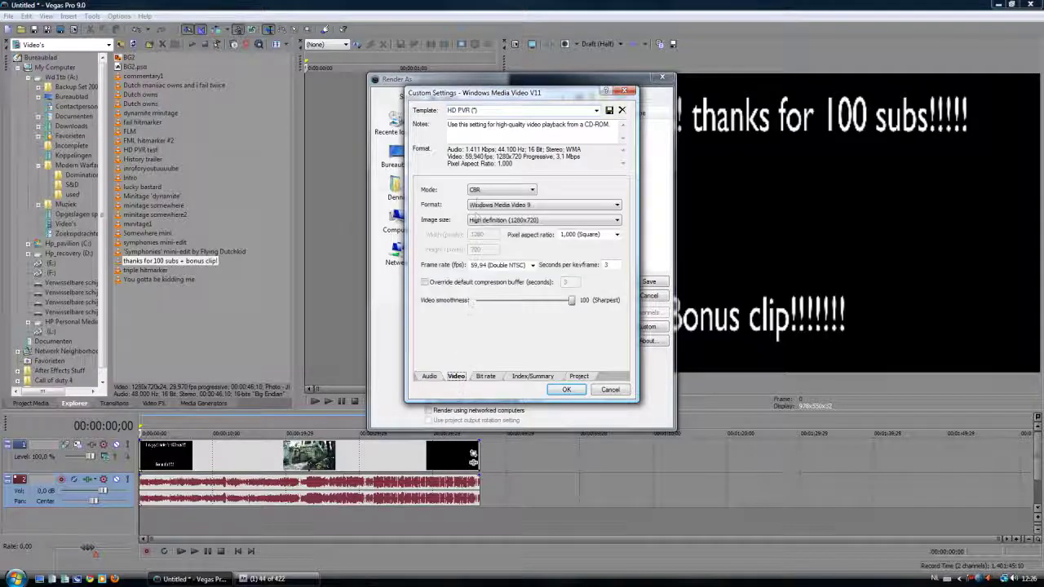
left_click(586, 207)
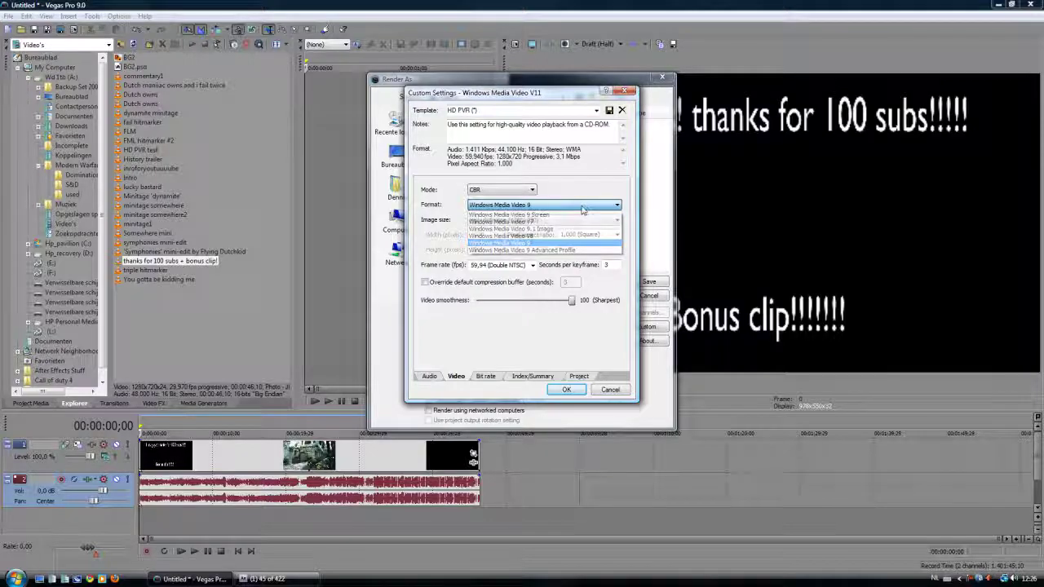
left_click(522, 243)
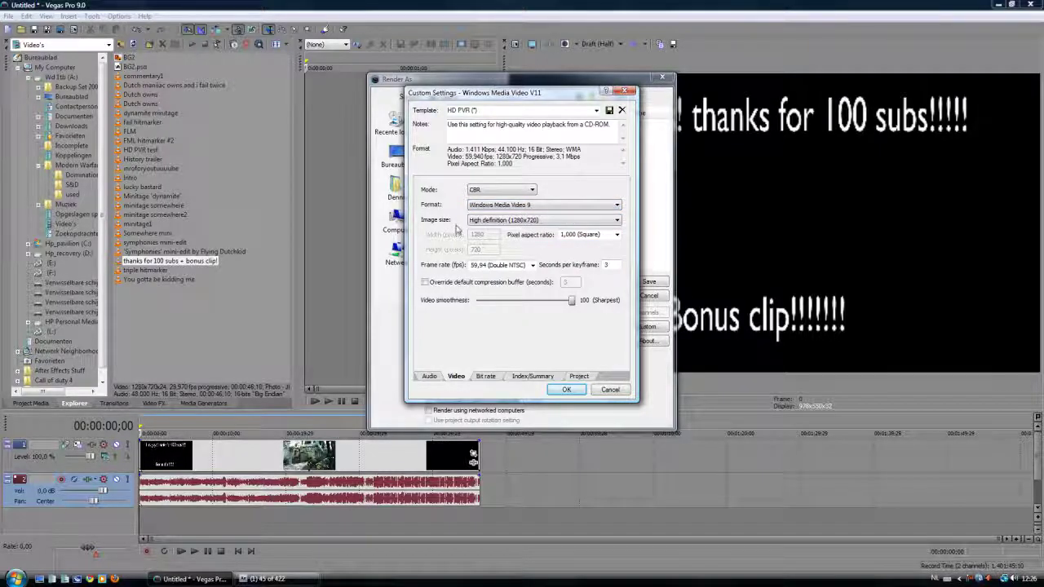
left_click(487, 221)
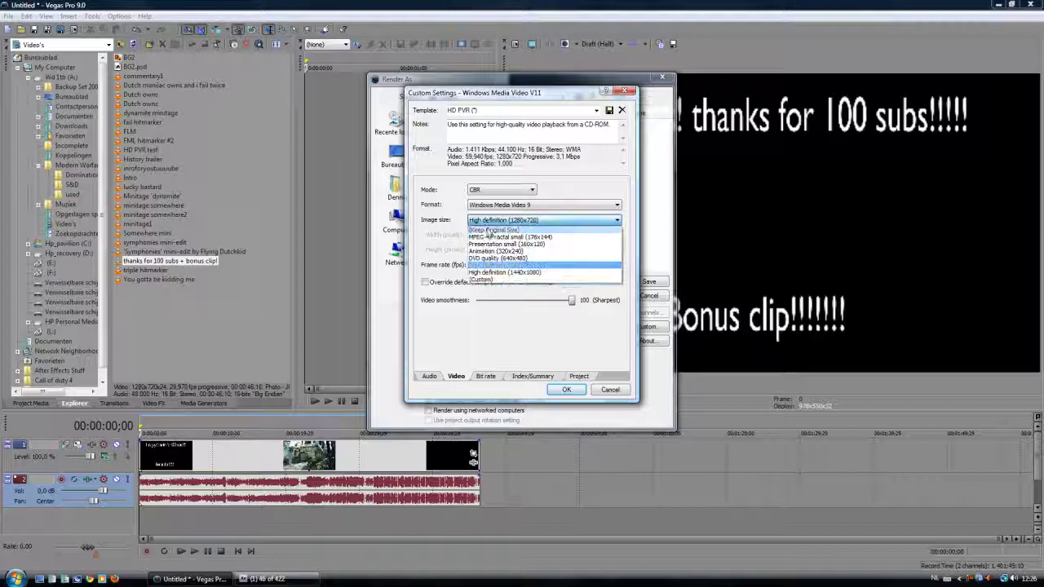
left_click(538, 266)
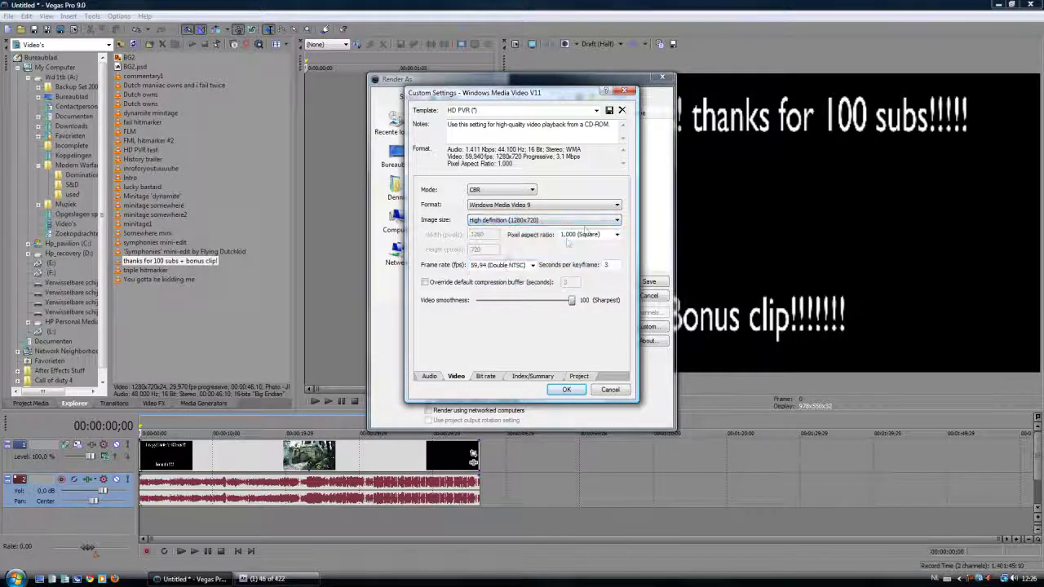
left_click(616, 234)
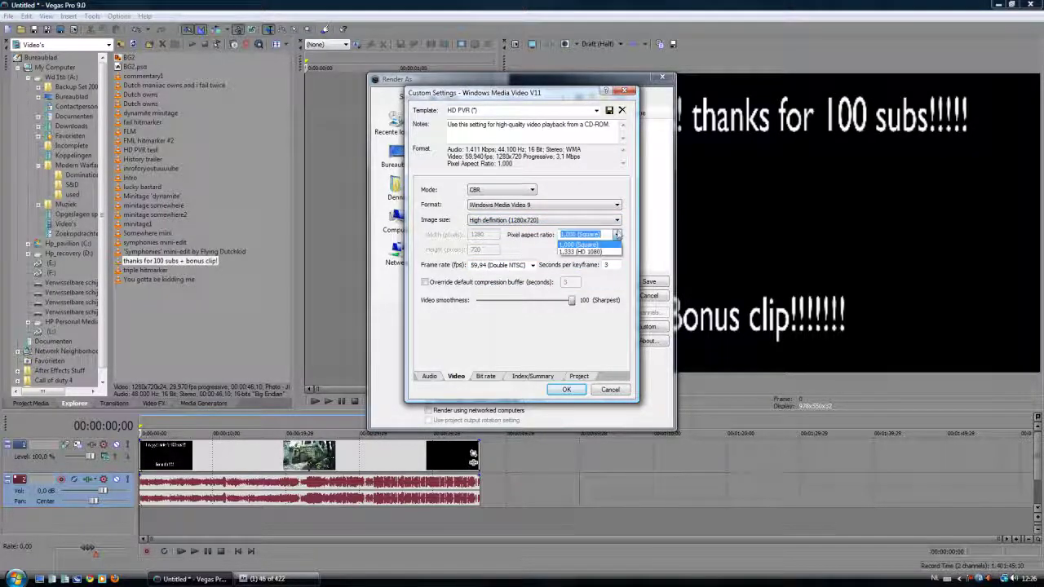
left_click(579, 244)
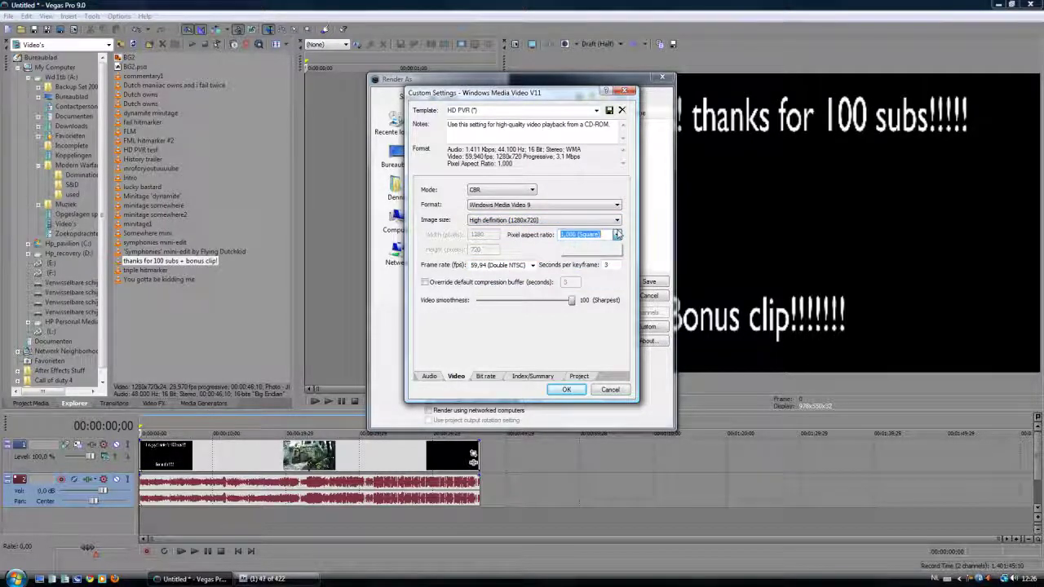
Keep 59,94 fps, 3-second keyframe spacing and video smoothness 100.
left_click(532, 265)
left_click(535, 268)
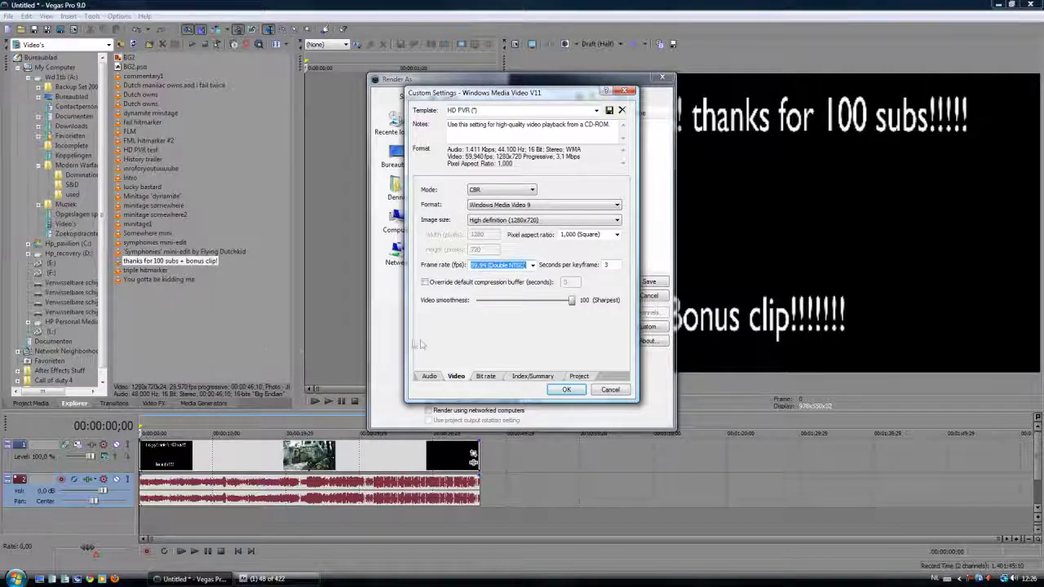
left_click(607, 265)
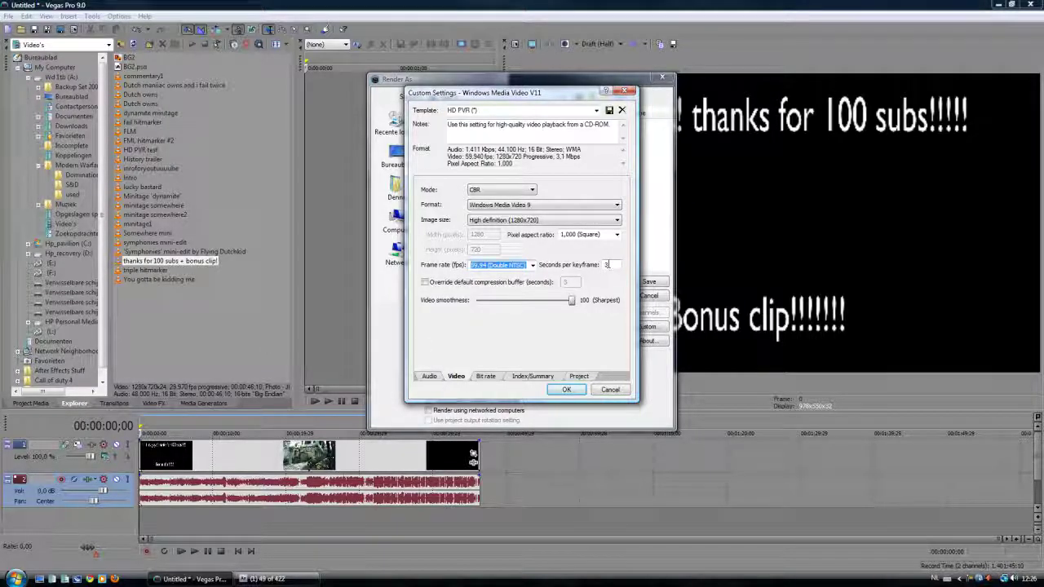
left_click(572, 301)
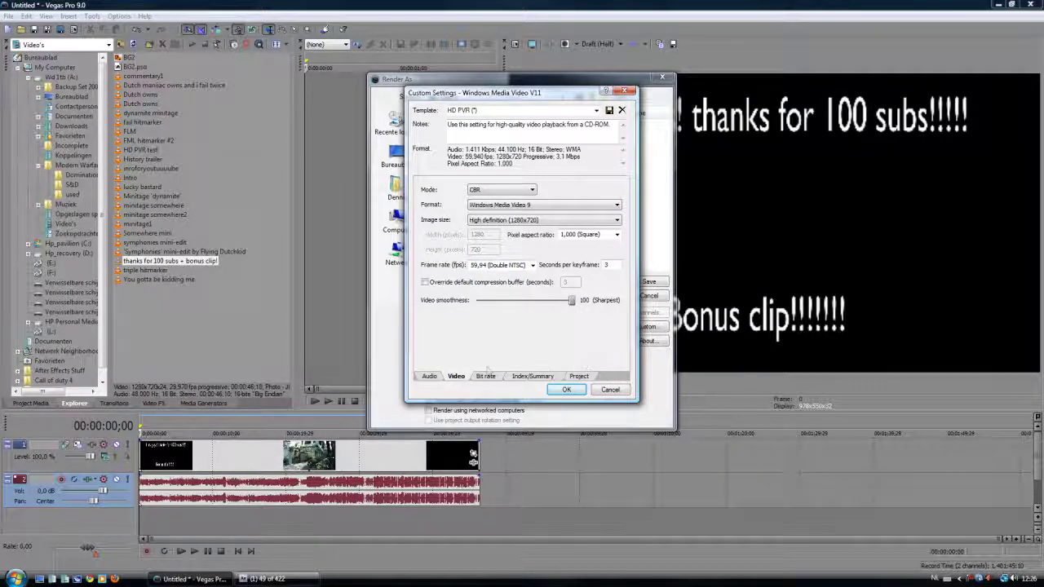
left_click(486, 376)
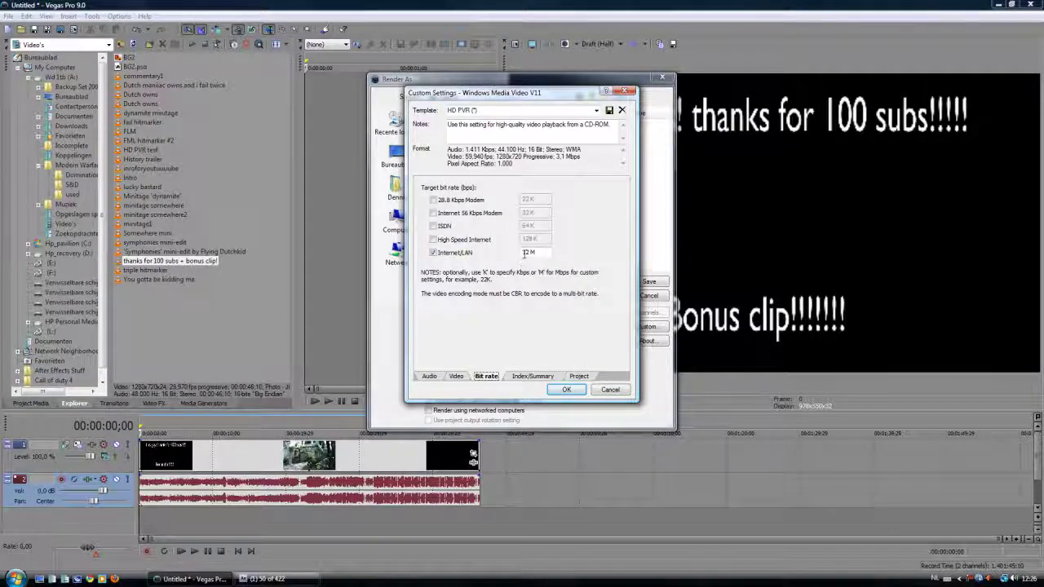
Keep the 12 M Internet/LAN bit rate and Best rendering quality, then accept the HD PVR settings.
left_click_drag(525, 255, 500, 249)
left_click(522, 376)
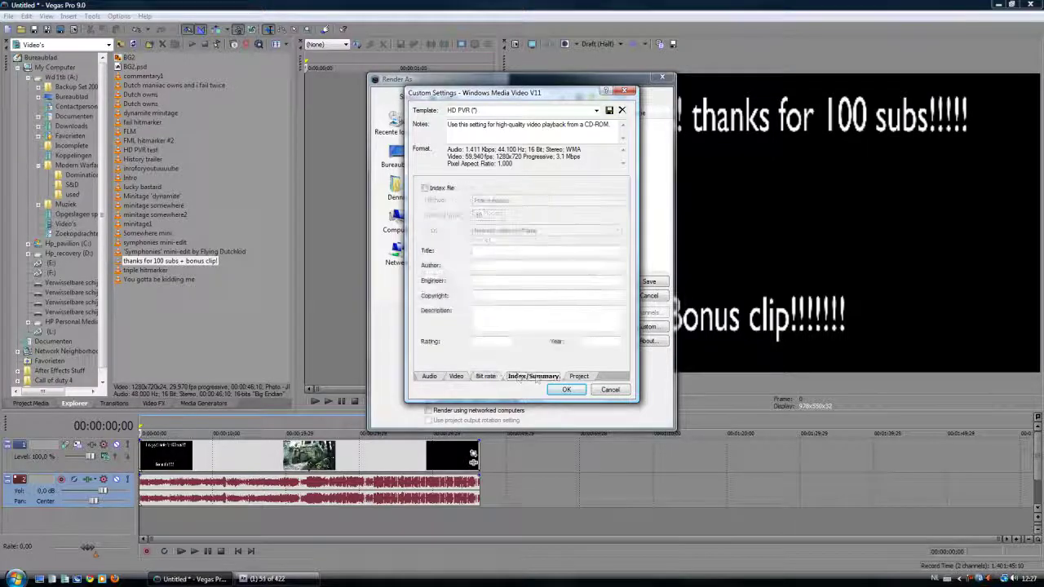
left_click(578, 377)
left_click(560, 189)
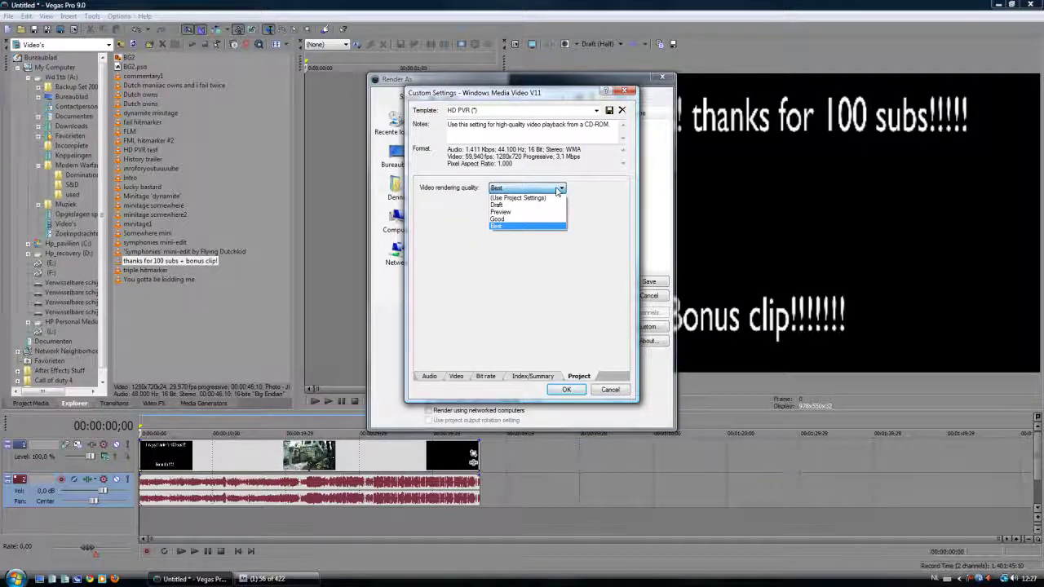
left_click(558, 226)
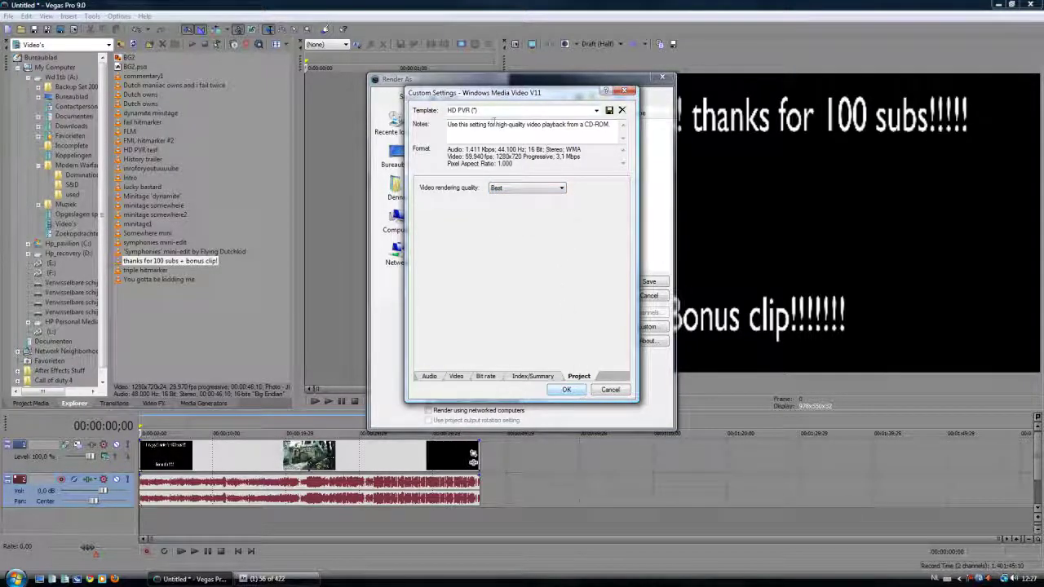
left_click_drag(493, 110, 449, 107)
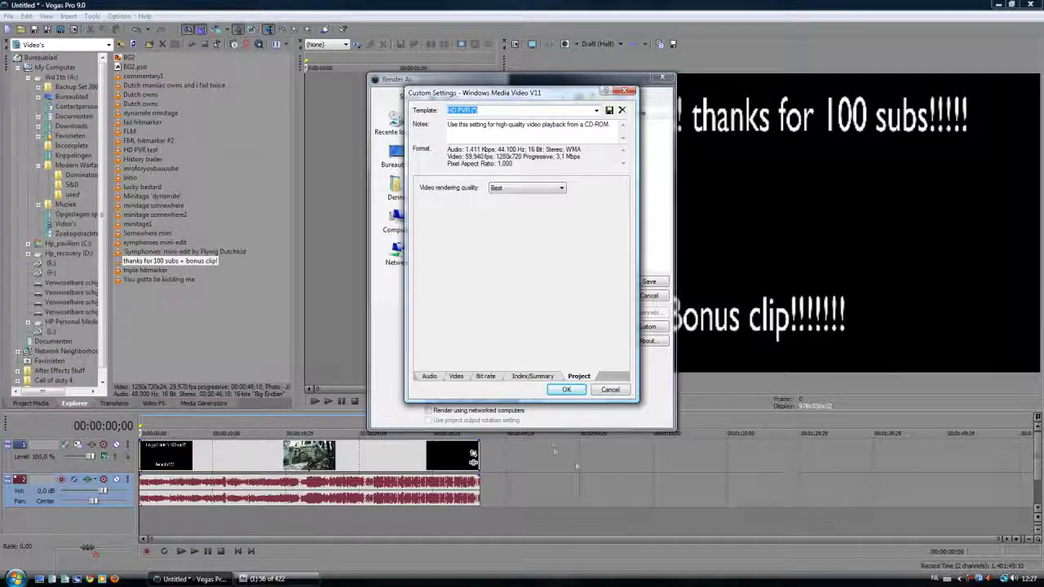
left_click(566, 389)
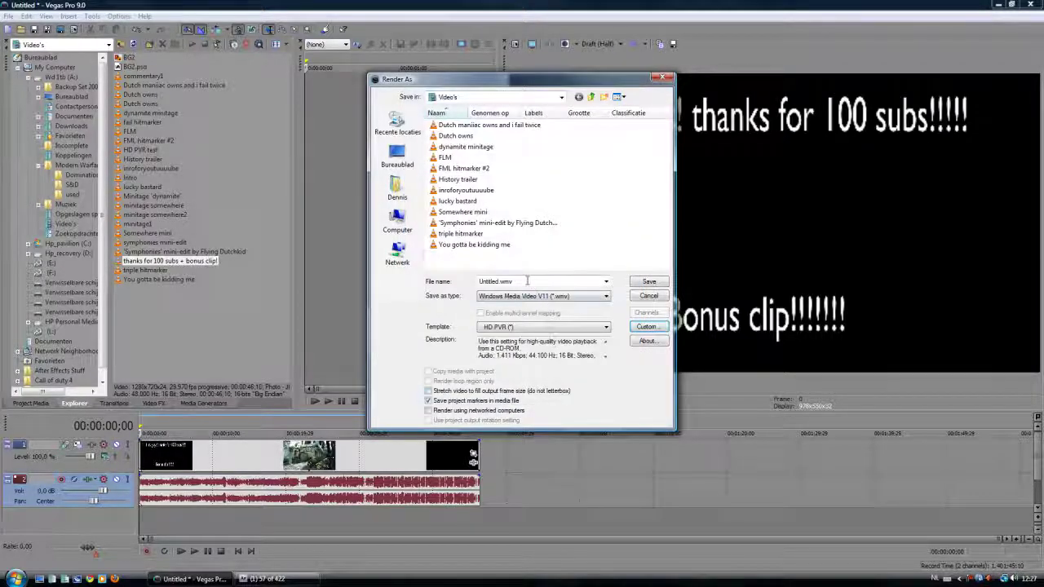
Name the output file 'HD test', then briefly check After Effects and return to Vegas Pro.
left_click_drag(527, 282, 467, 285)
type("HD test")
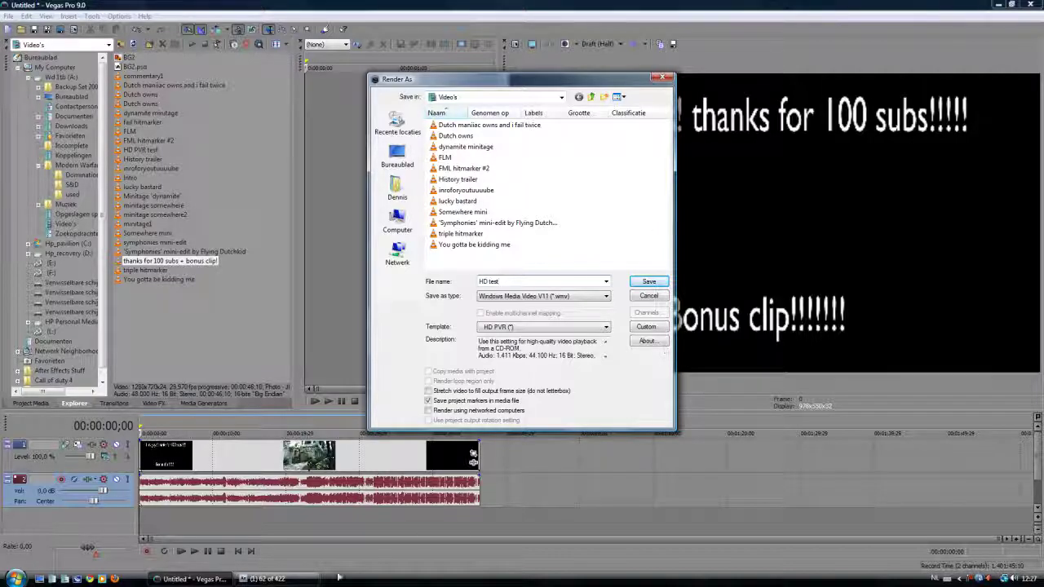
left_click(269, 579)
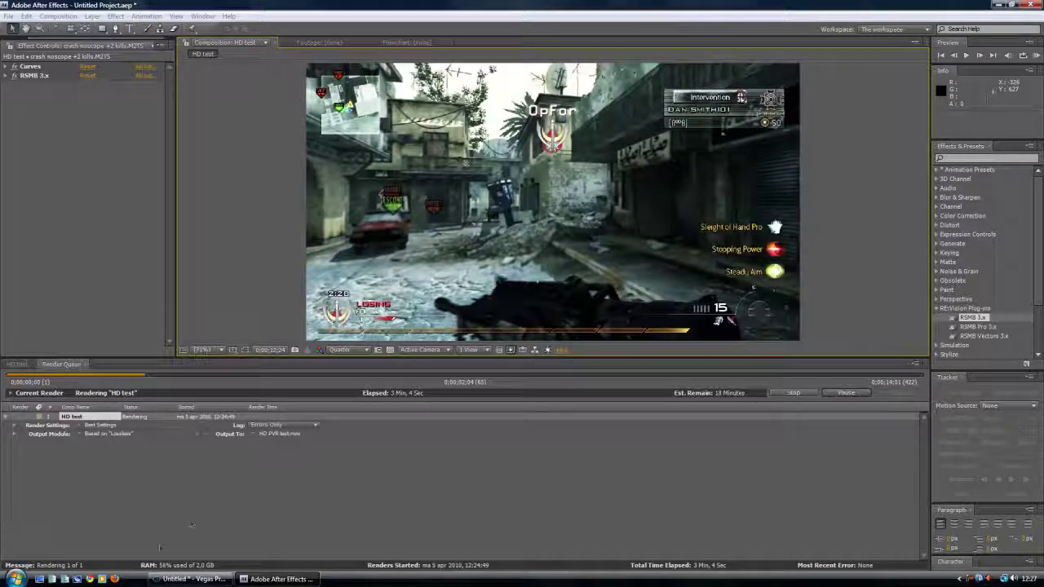
left_click(192, 579)
Close the Vegas Pro Render As dialog without rendering and return to the running After Effects render.
left_click_drag(447, 79, 388, 54)
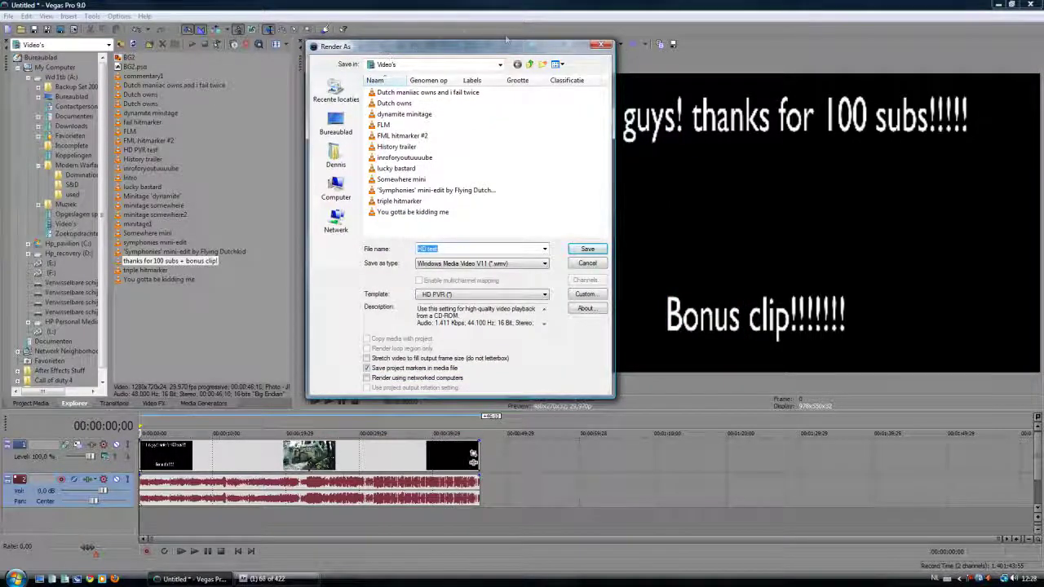
left_click(601, 45)
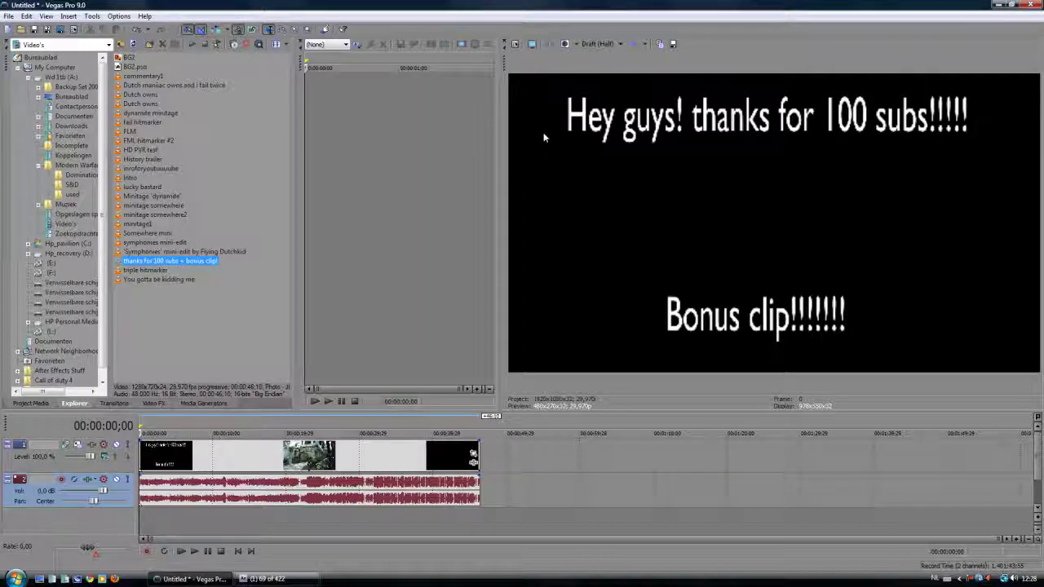
left_click(273, 579)
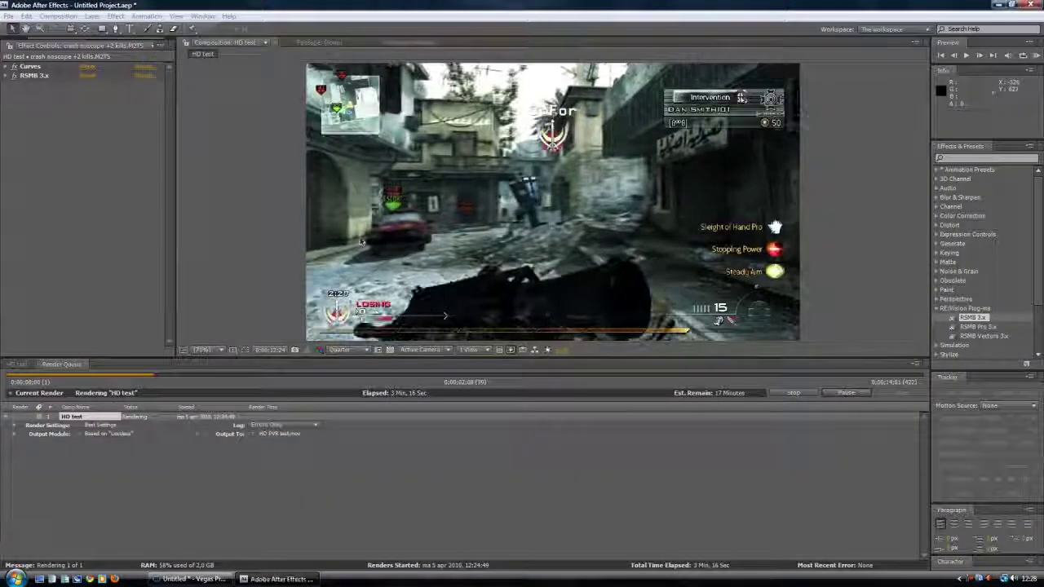